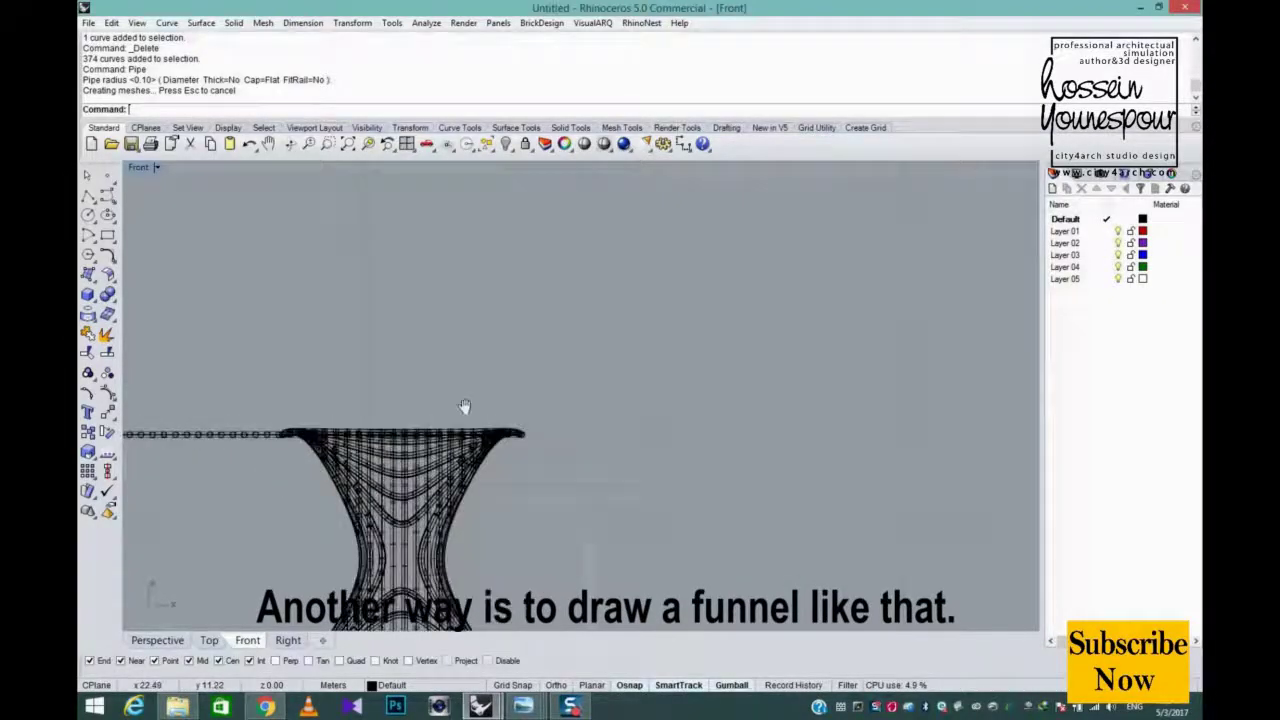
Draw an open three-sided polyline beside the existing model in the Front view, with horizontal sides about 16.8 m long, level with its upper and lower edges.
right_drag(465, 407, 575, 304)
scroll(577, 382, down, 6)
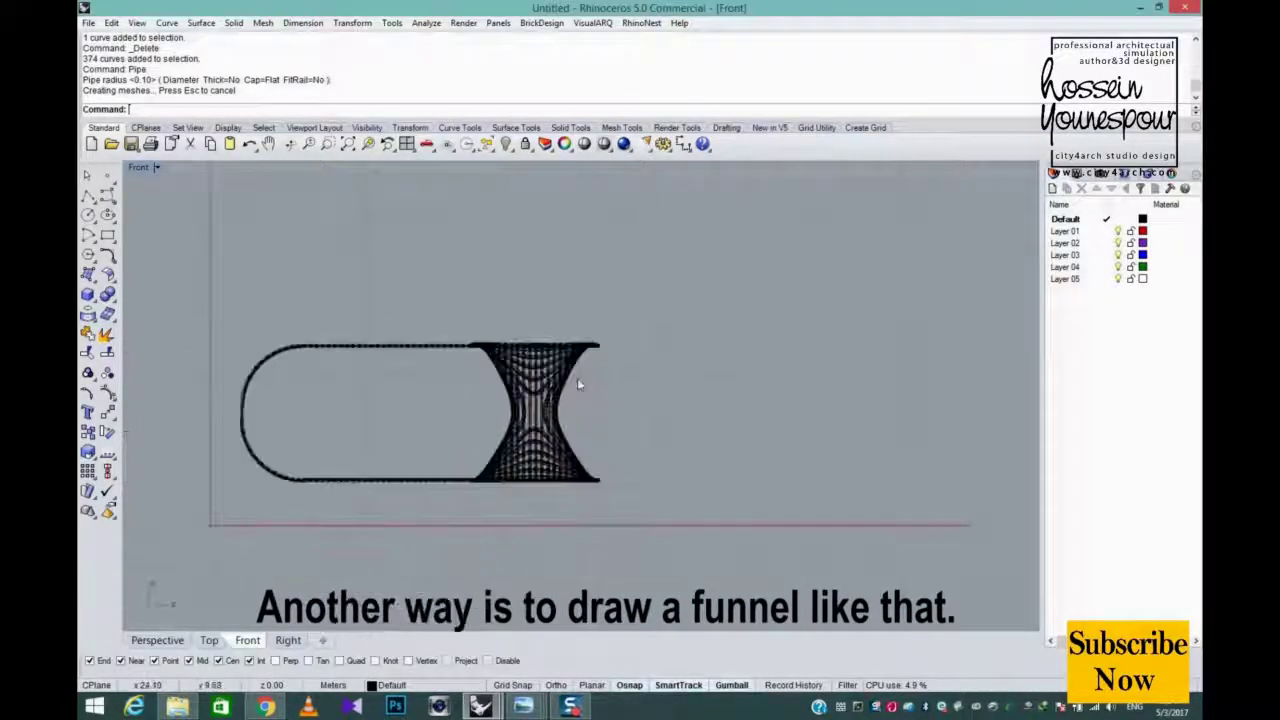
click(88, 196)
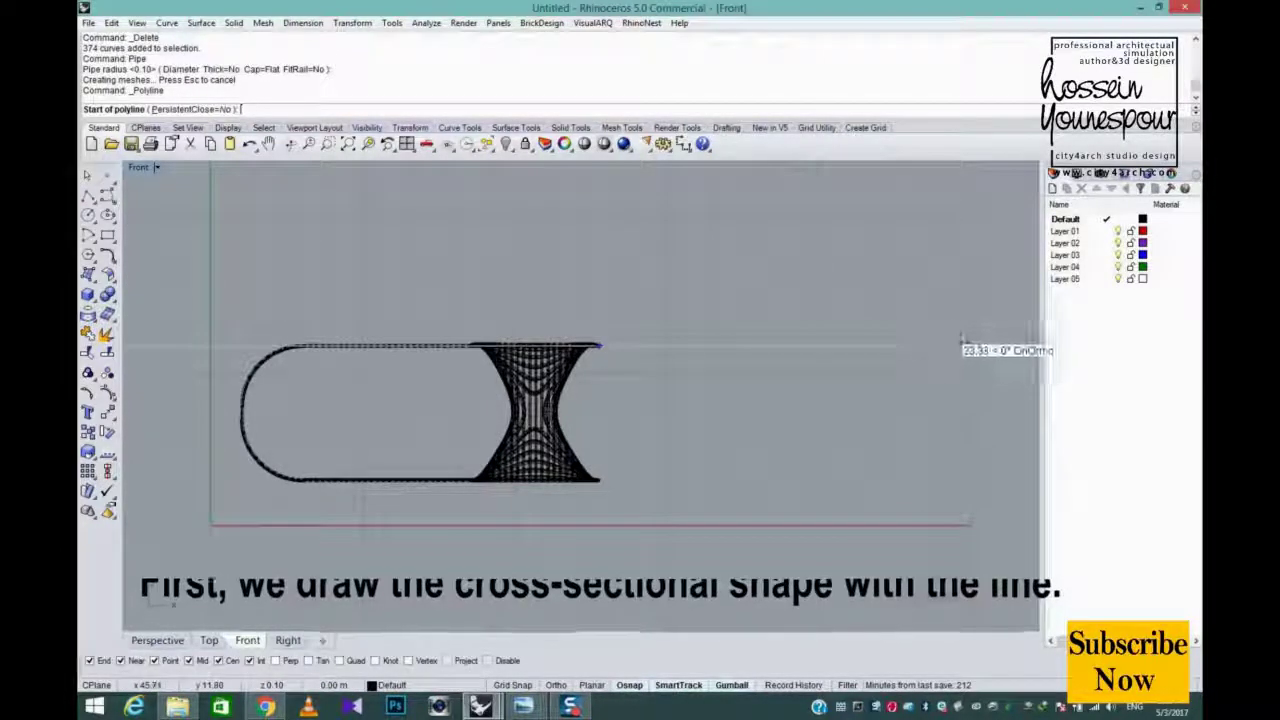
click(960, 346)
click(700, 347)
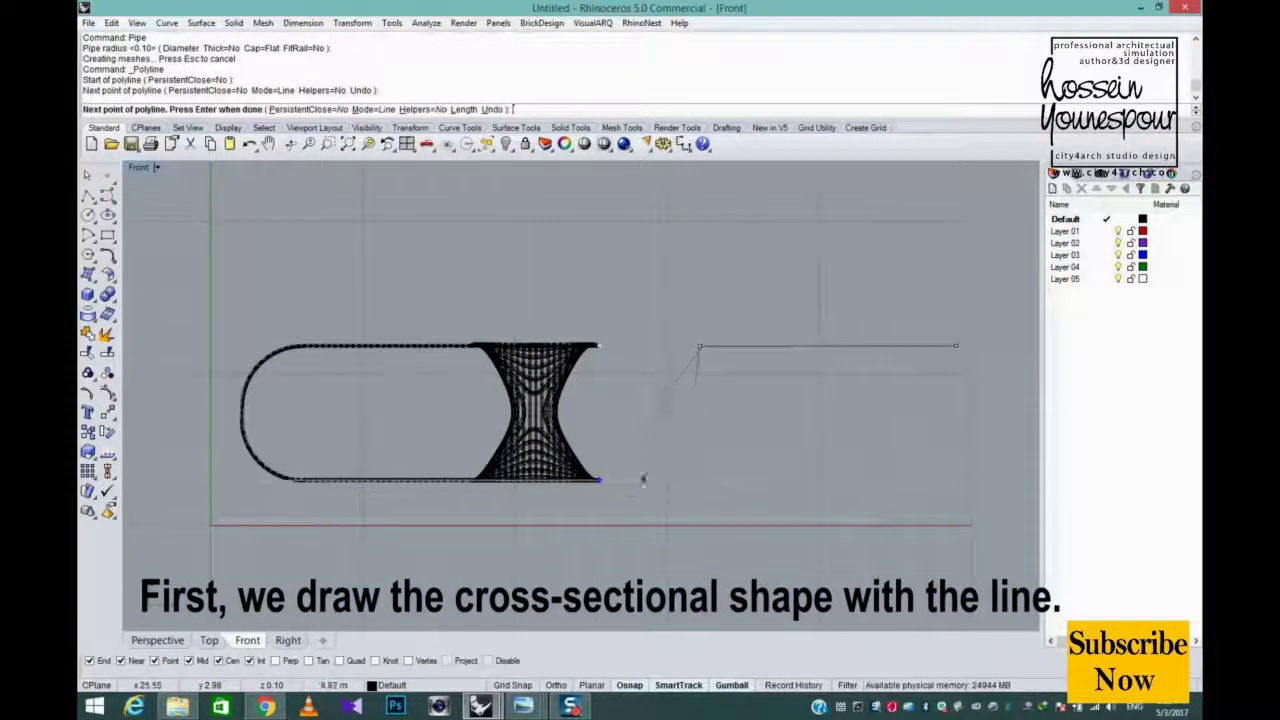
click(700, 479)
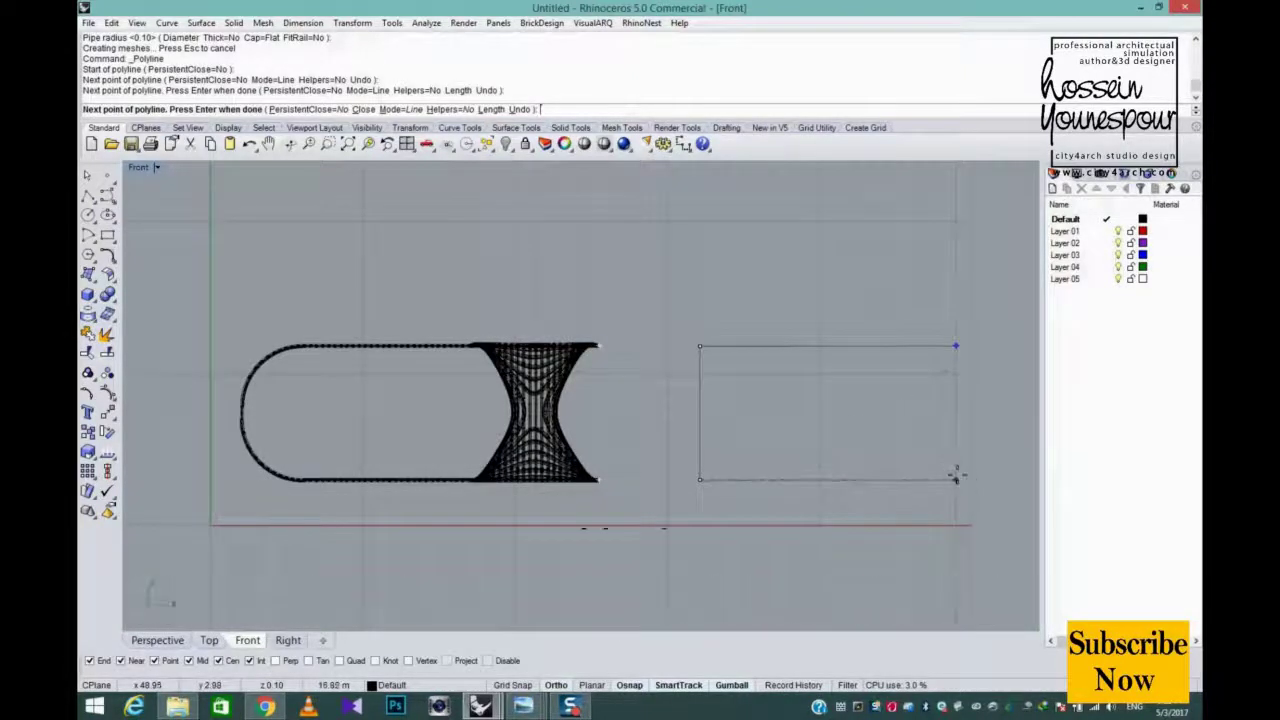
click(957, 479)
right_click(957, 479)
right_drag(882, 441, 722, 428)
key(F8)
drag(770, 335, 663, 494)
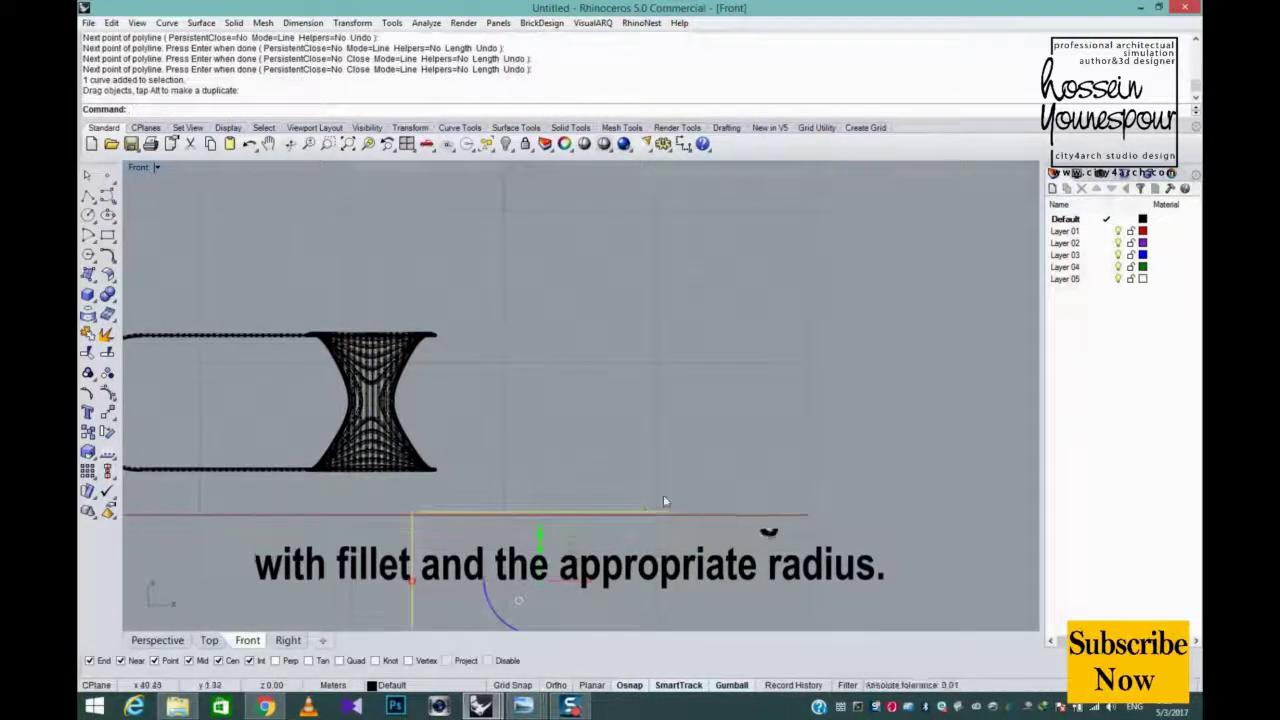
key(ctrl+z)
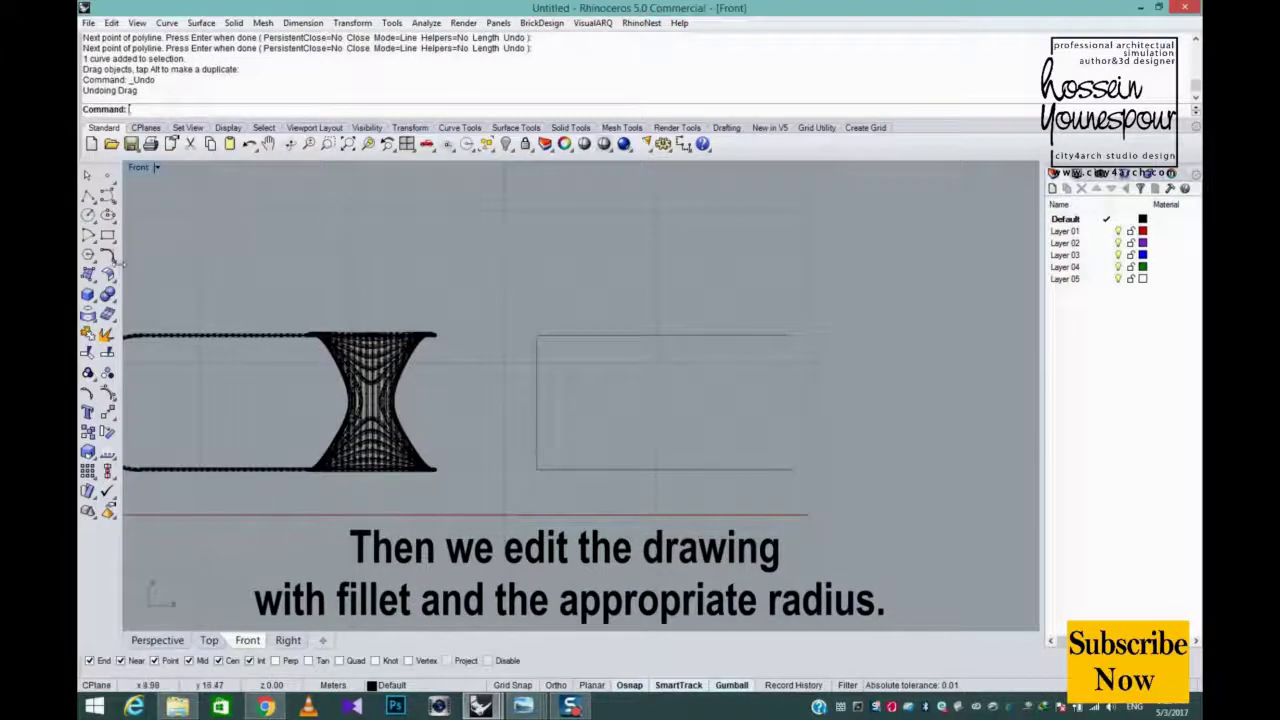
Fillet both corners of the polyline with radius 4 to form a rounded U-shaped profile.
click(108, 255)
click(537, 368)
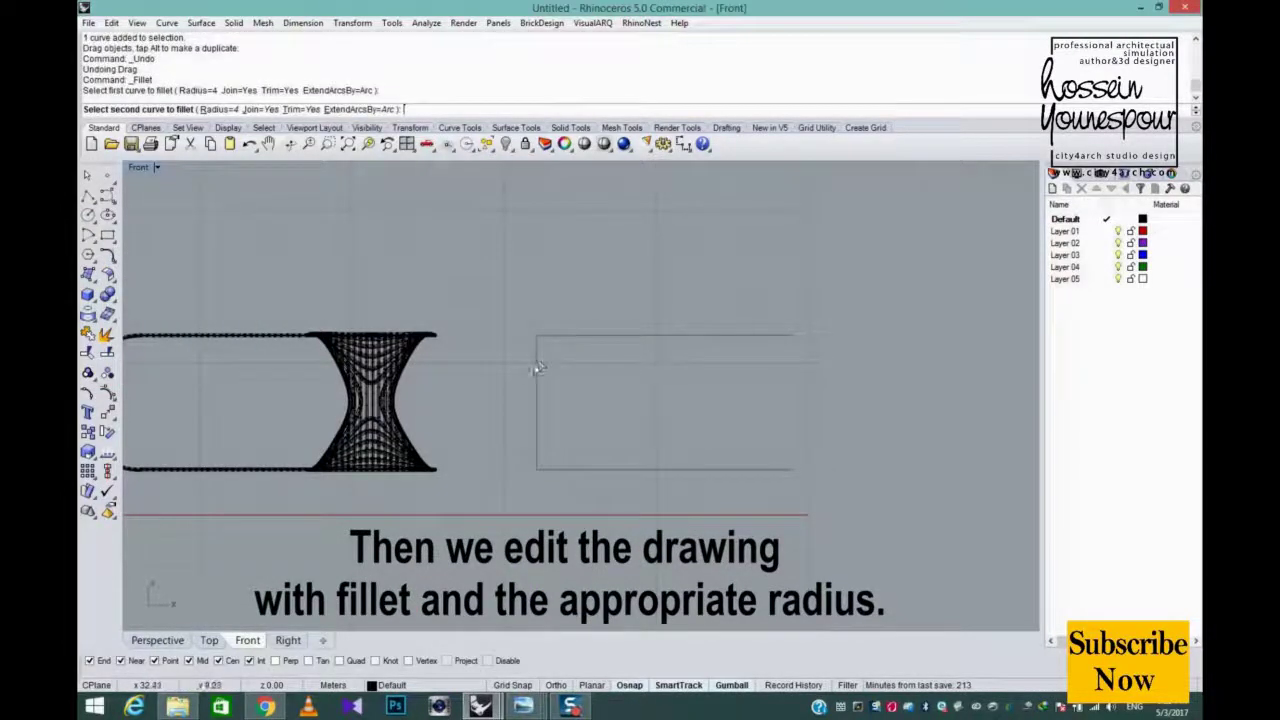
click(537, 367)
right_click(539, 395)
click(538, 408)
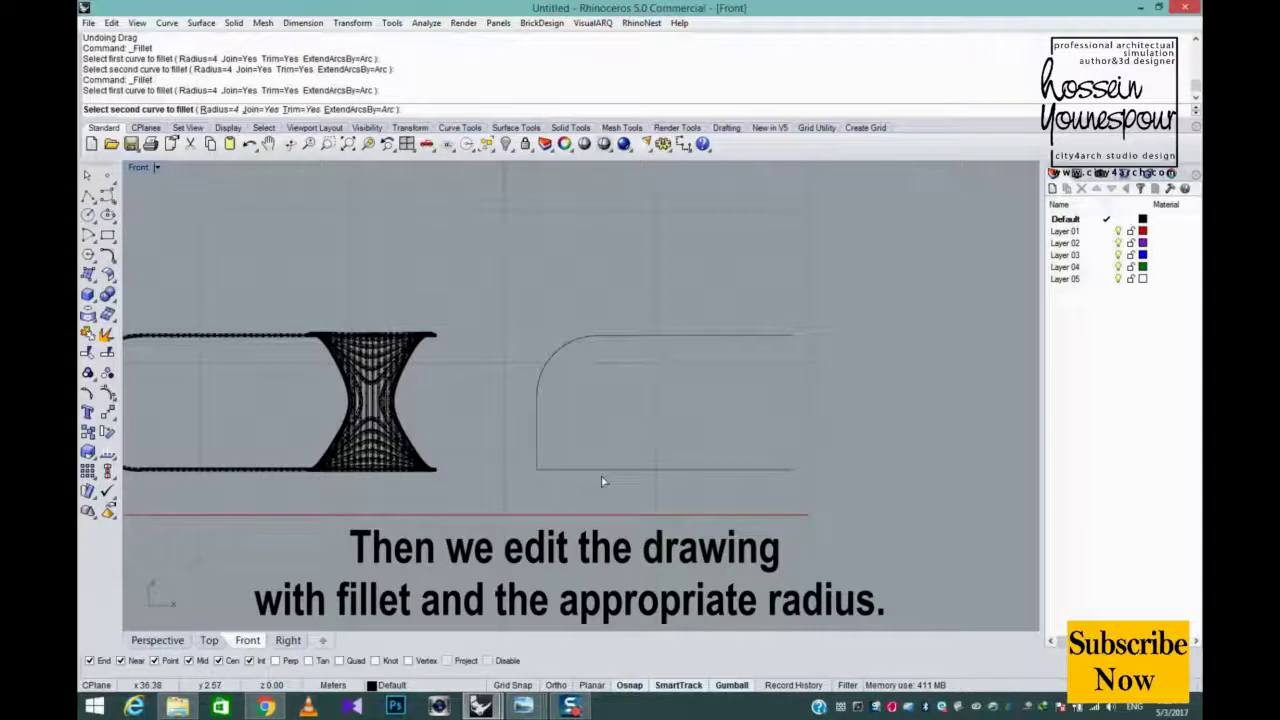
click(606, 472)
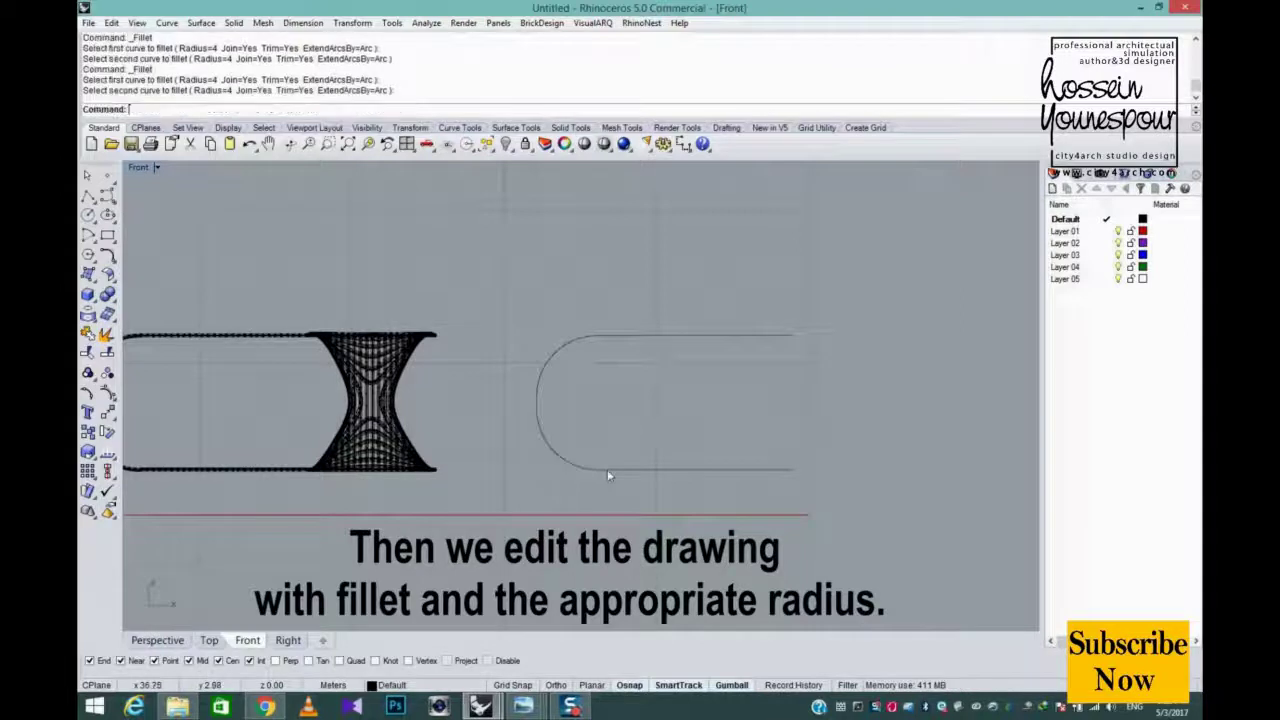
Hide the previous funnel model in the Perspective view, leaving only the new U-shaped profile.
click(157, 640)
key(ctrl+a)
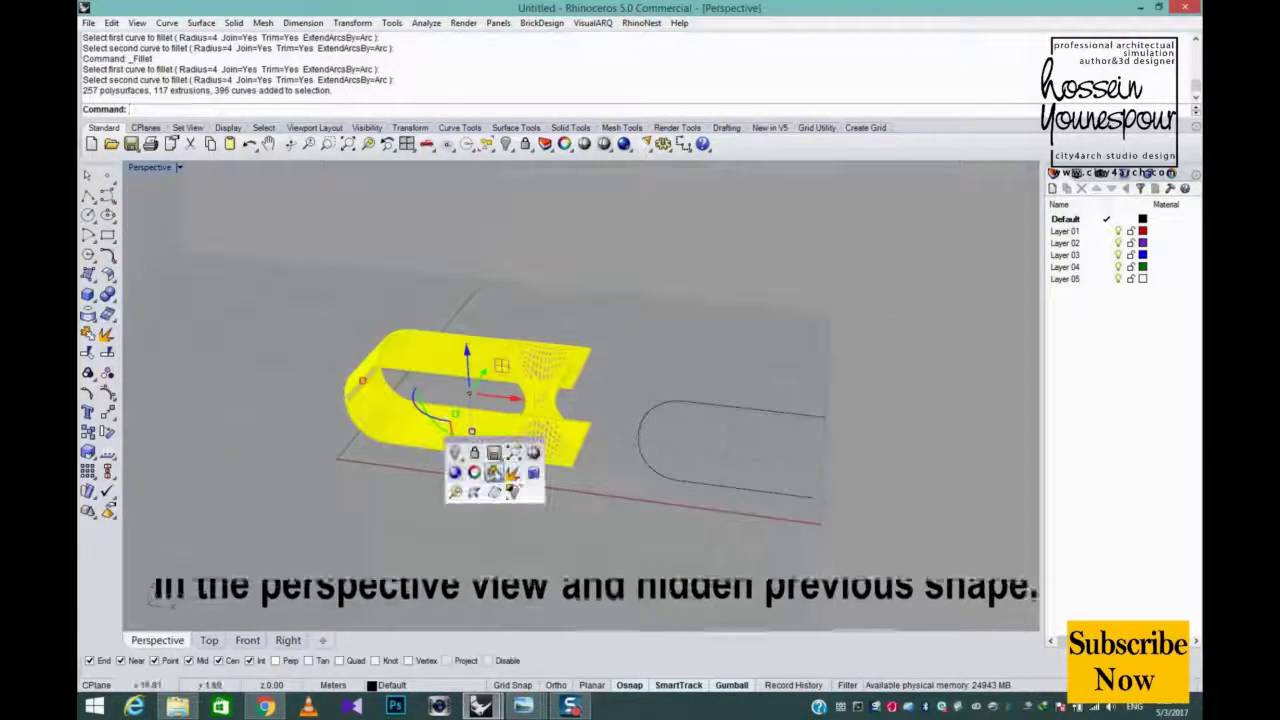
click(456, 454)
shift+right_drag(757, 535, 605, 539)
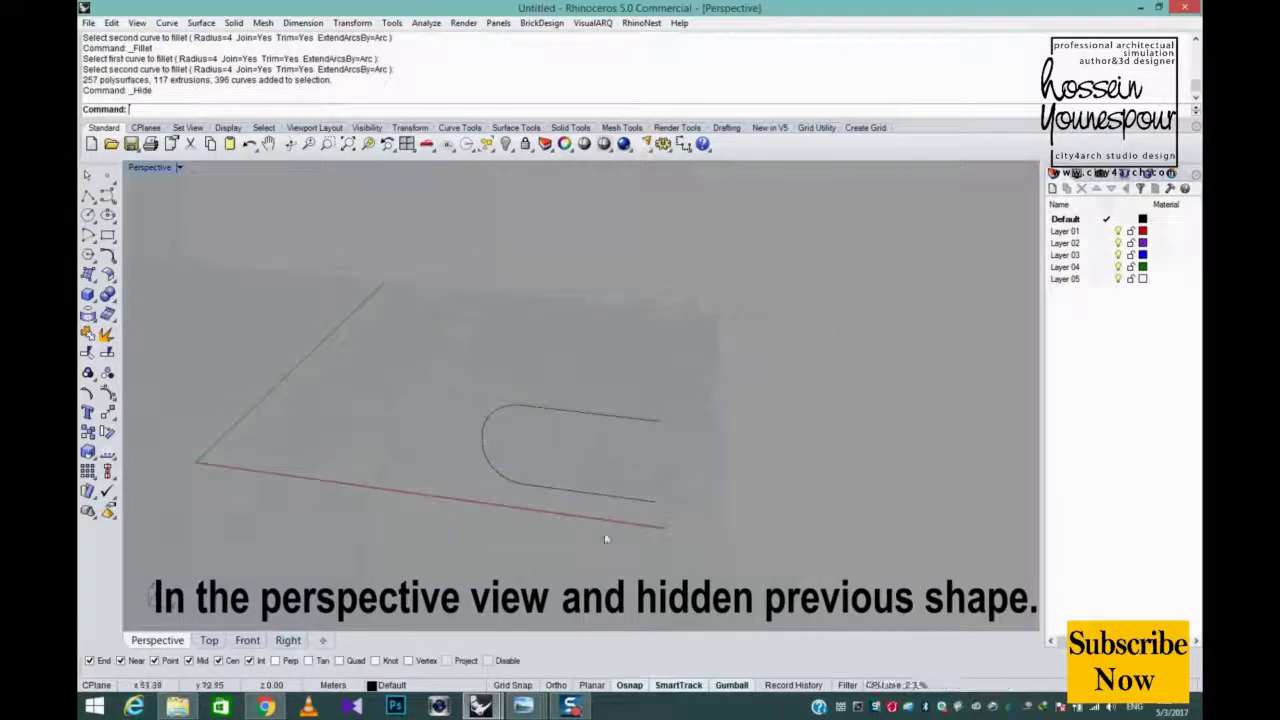
Stretch the U-shaped curve slightly along its length in the Perspective view.
click(640, 499)
scroll(642, 501, up, 2)
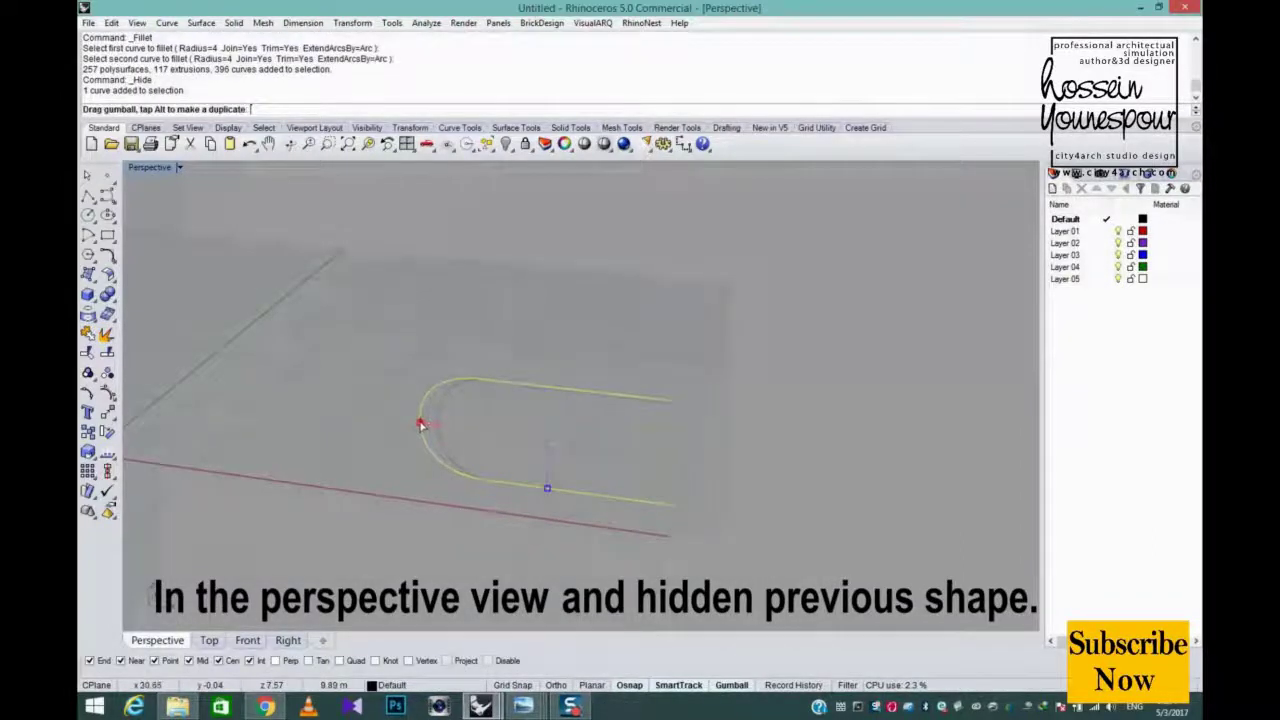
drag(420, 424, 418, 424)
Extrude the U-shaped curve sideways into a curved strip surface with an upper and a lower deck.
right_drag(520, 440, 552, 400)
middle_click(552, 379)
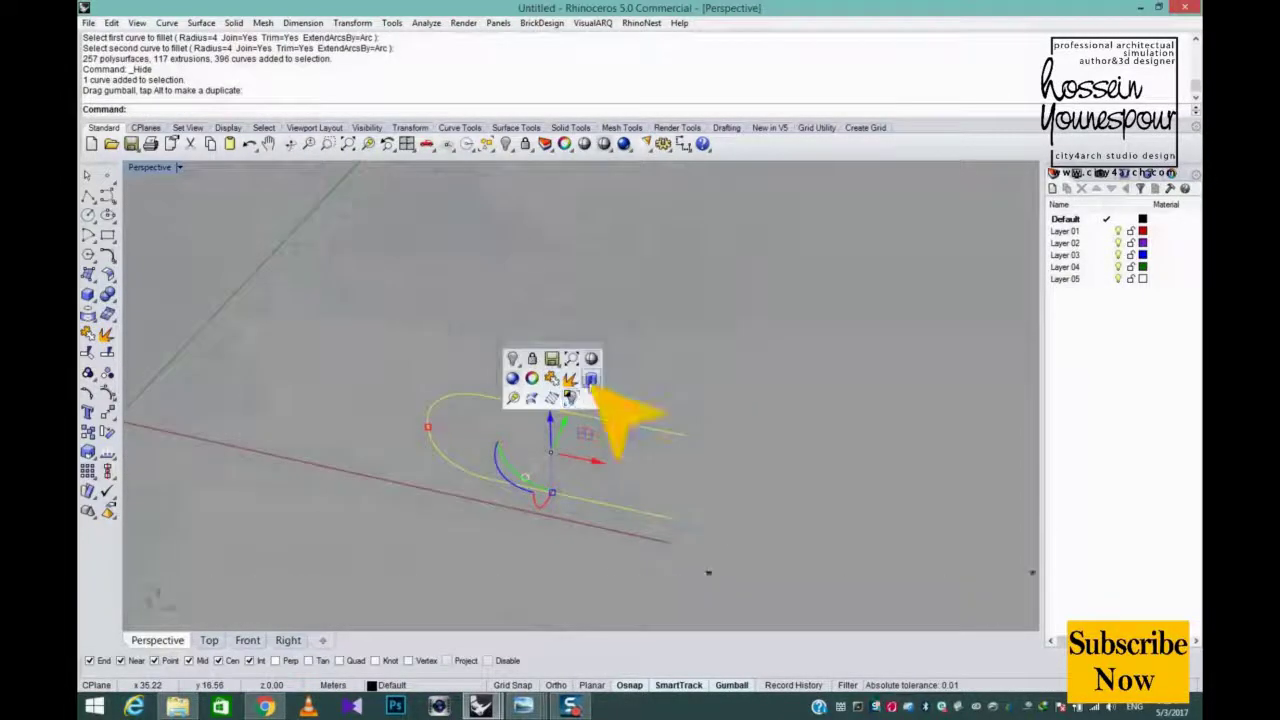
click(590, 380)
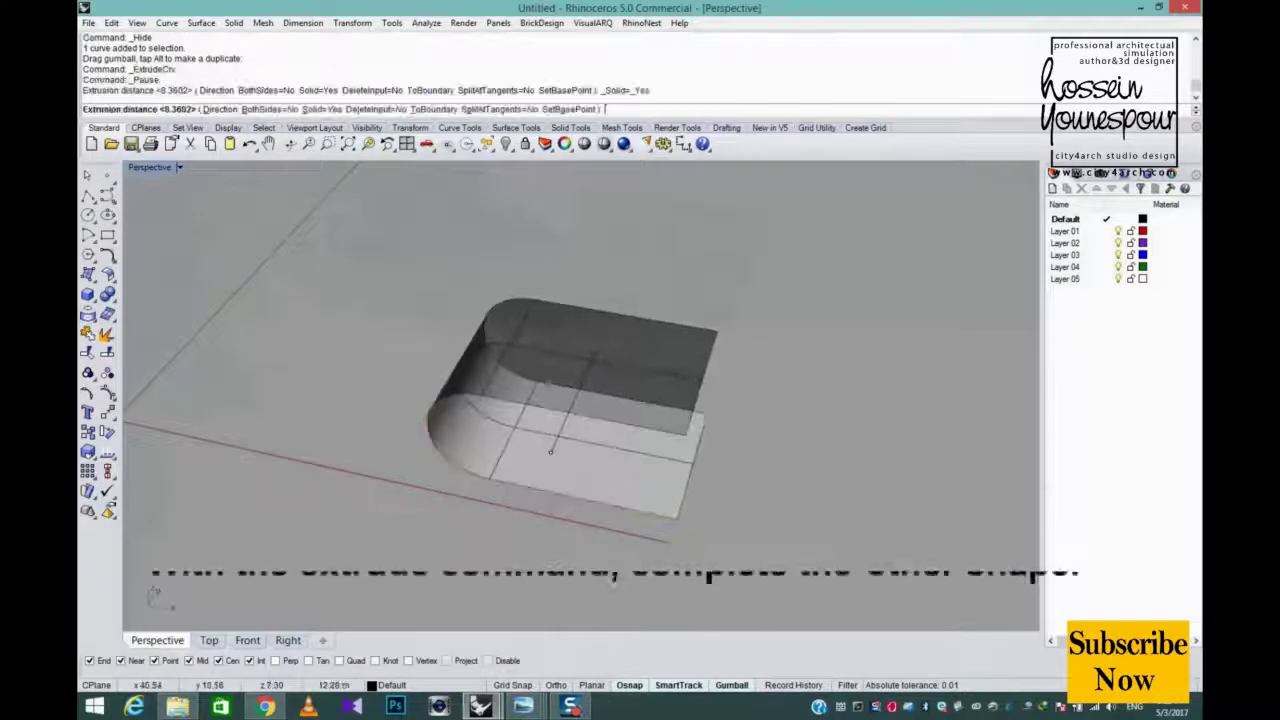
click(723, 395)
right_drag(725, 397, 771, 378)
Select the extrusion together with its profile curve and lengthen both slightly along the X direction.
click(621, 376)
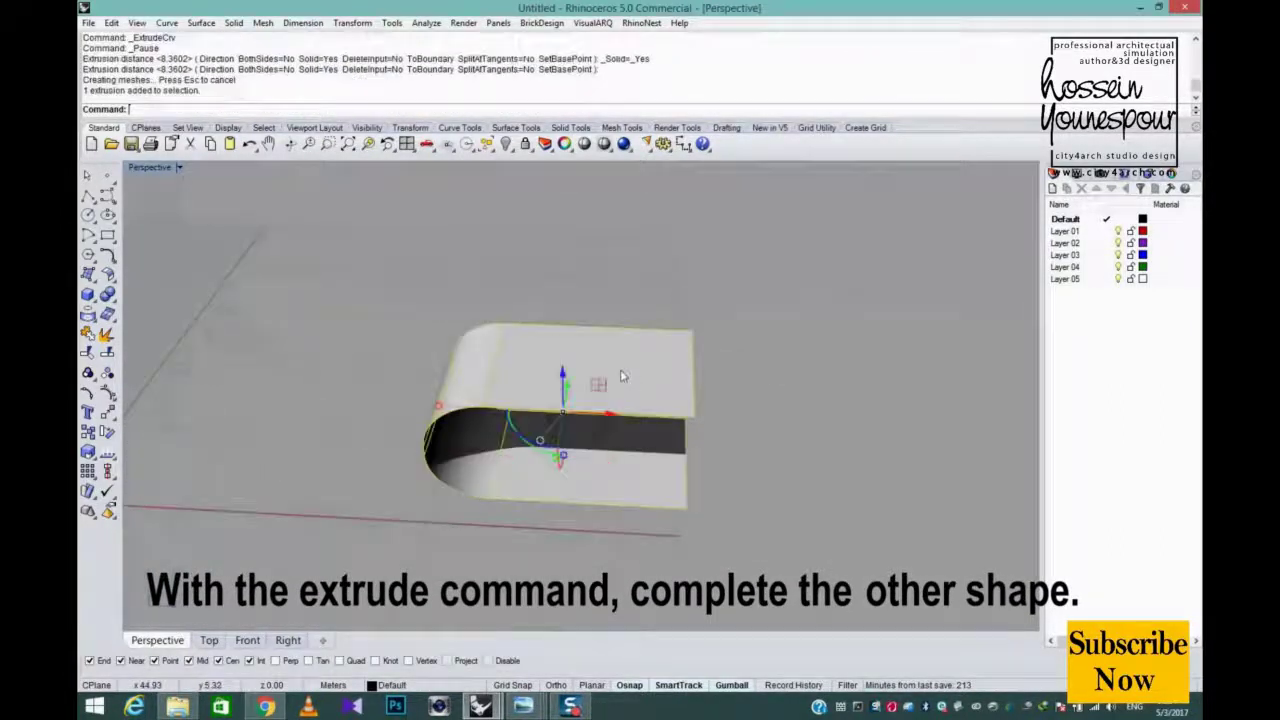
shift+click(438, 425)
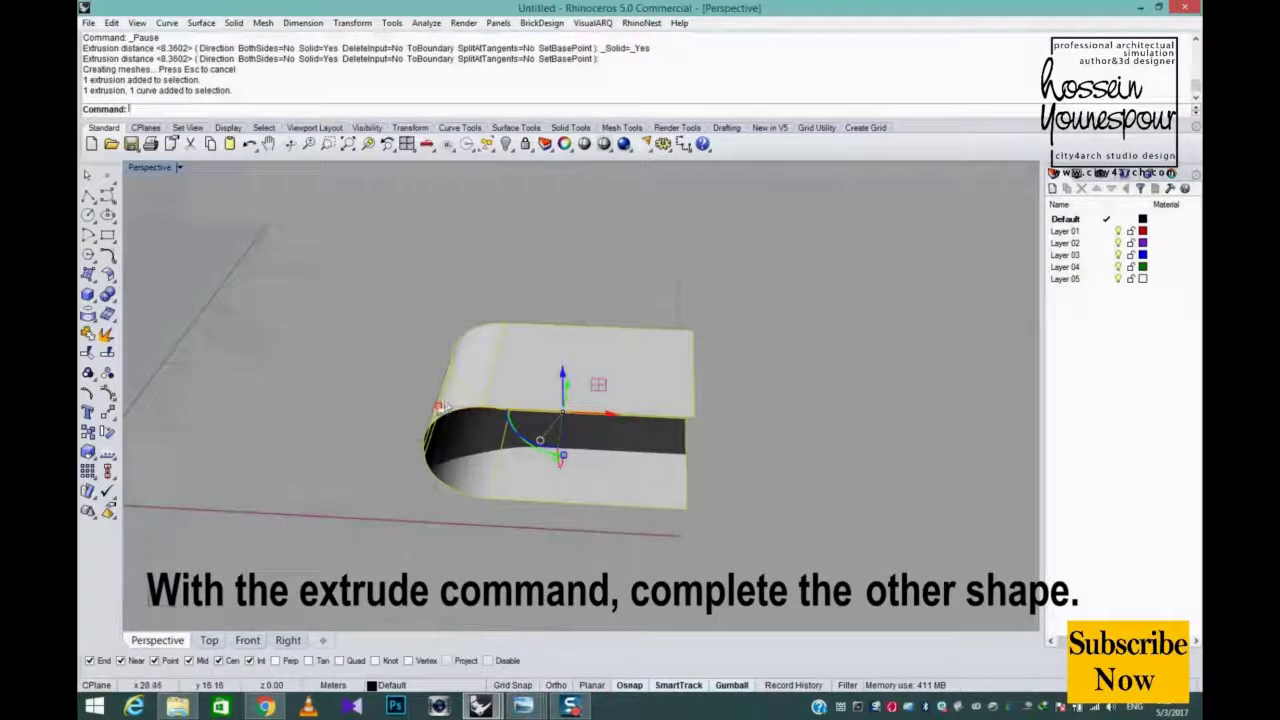
drag(440, 406, 428, 404)
click(472, 526)
Show the extrusion in the Top view and set that view's display mode to Shaded.
right_drag(582, 472, 609, 400)
click(209, 641)
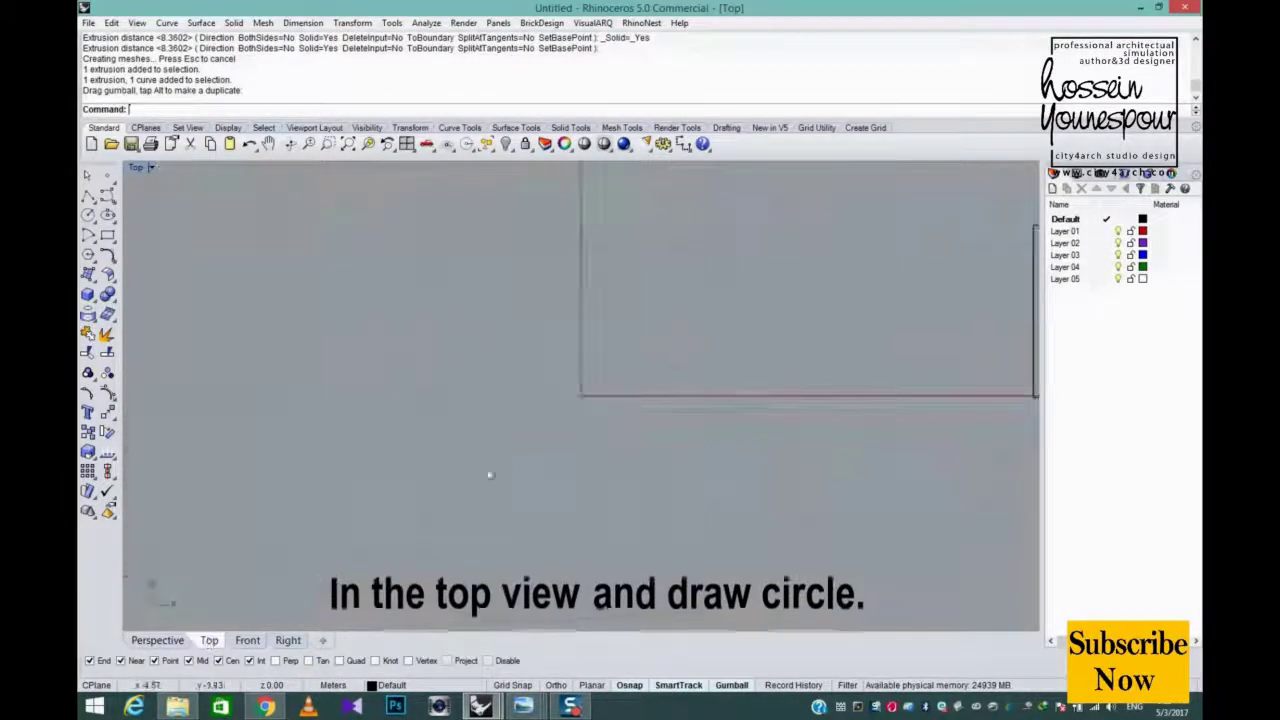
scroll(506, 471, down, 12)
right_drag(705, 426, 491, 426)
scroll(491, 426, up, 12)
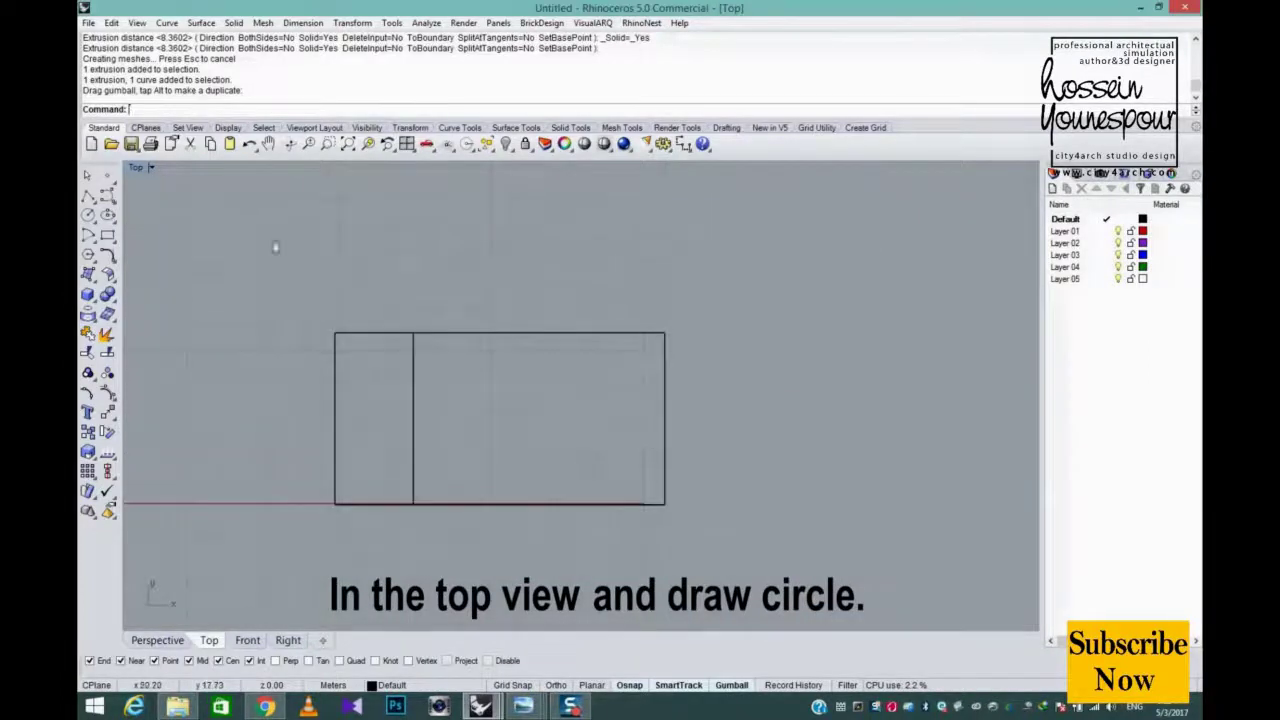
click(140, 167)
click(150, 221)
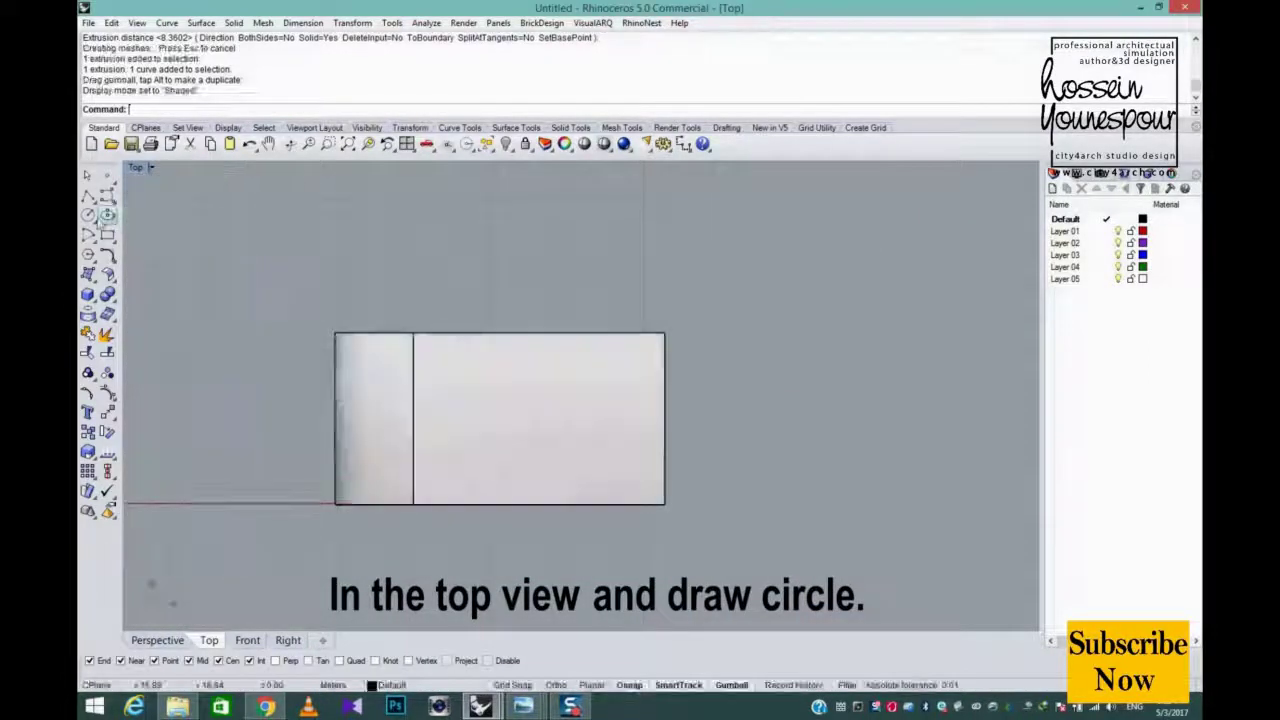
Draw a circle over the open end of the extrusion, centred in line with the midpoint of its end edge.
click(88, 214)
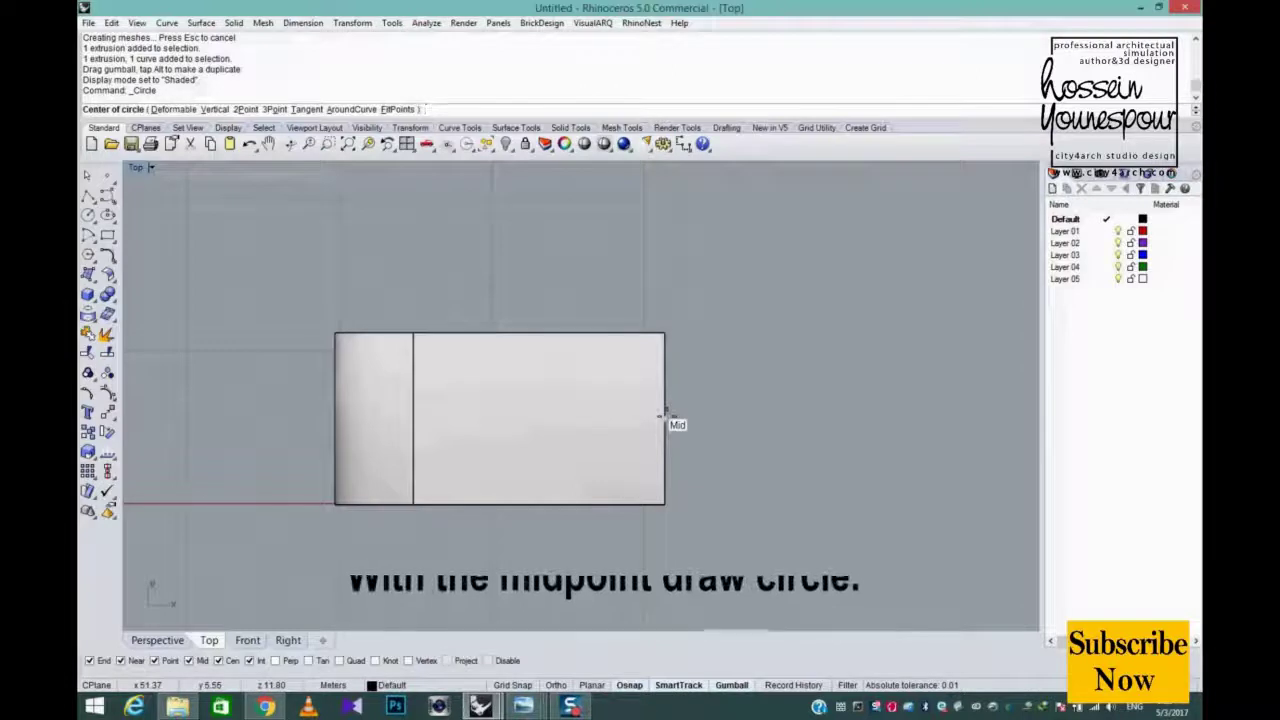
click(583, 418)
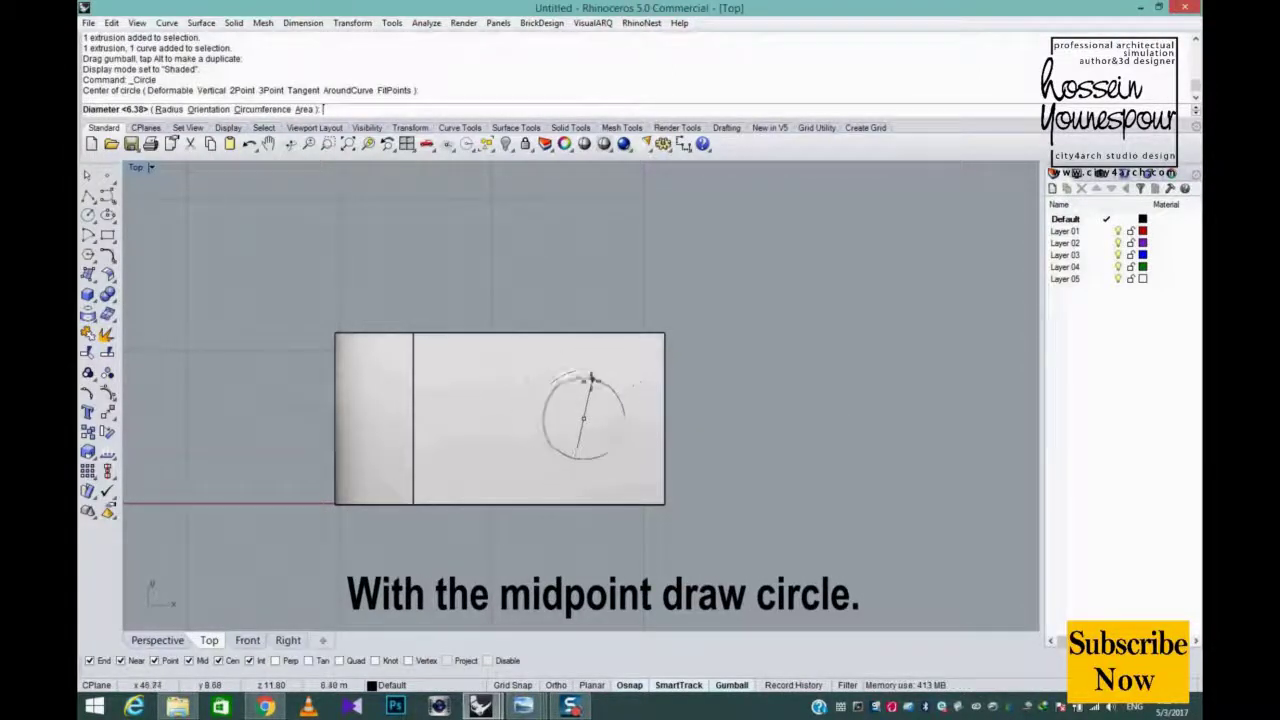
click(601, 349)
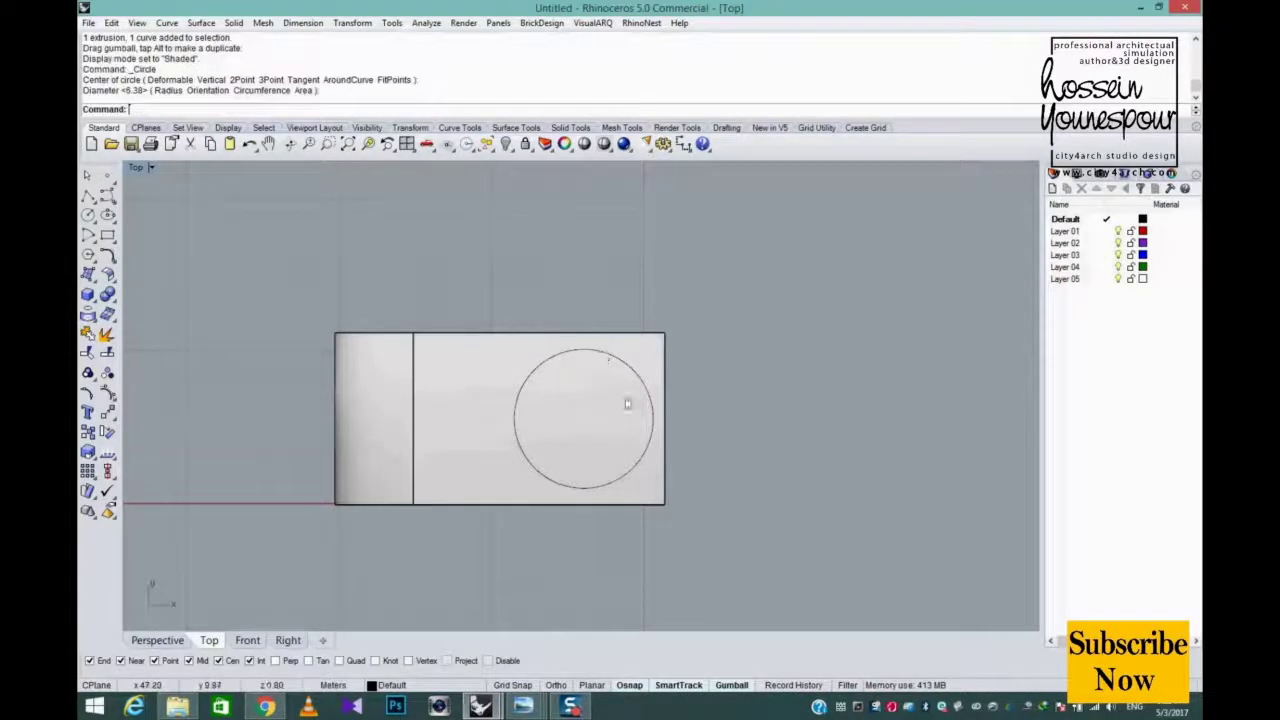
Try raising the circle above the upper deck in the Perspective view, and undo the move.
click(632, 415)
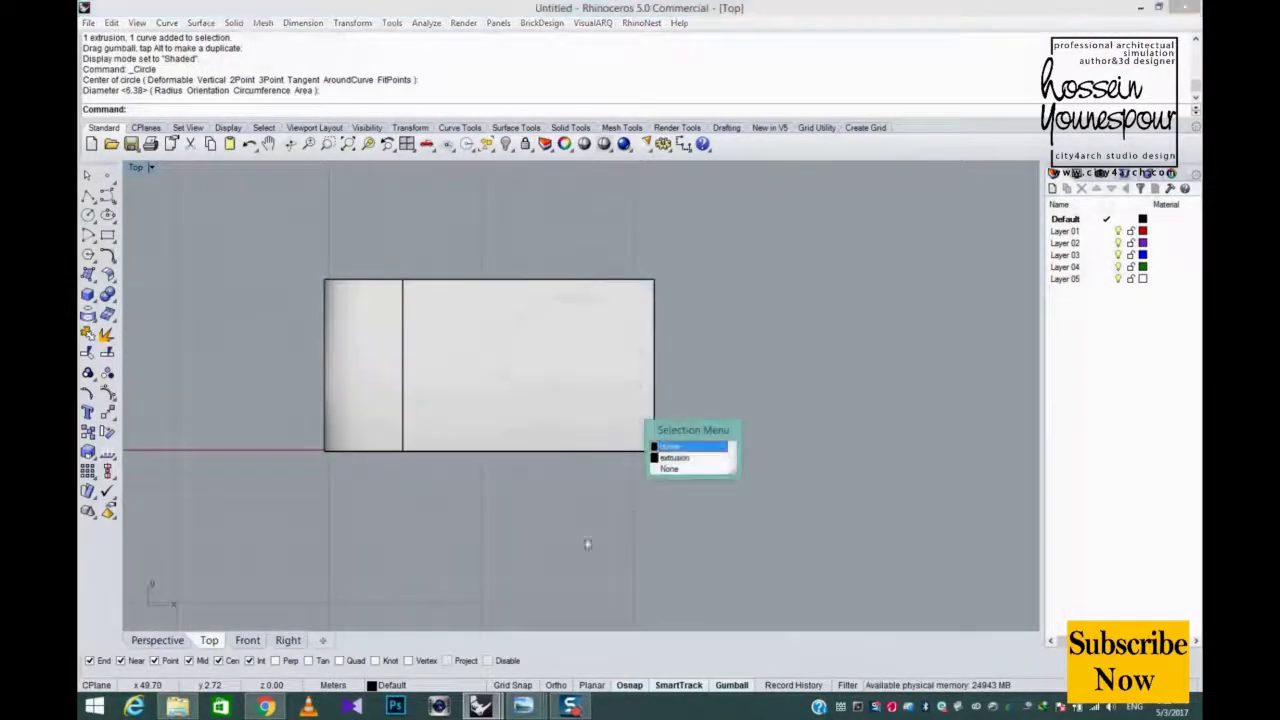
click(675, 447)
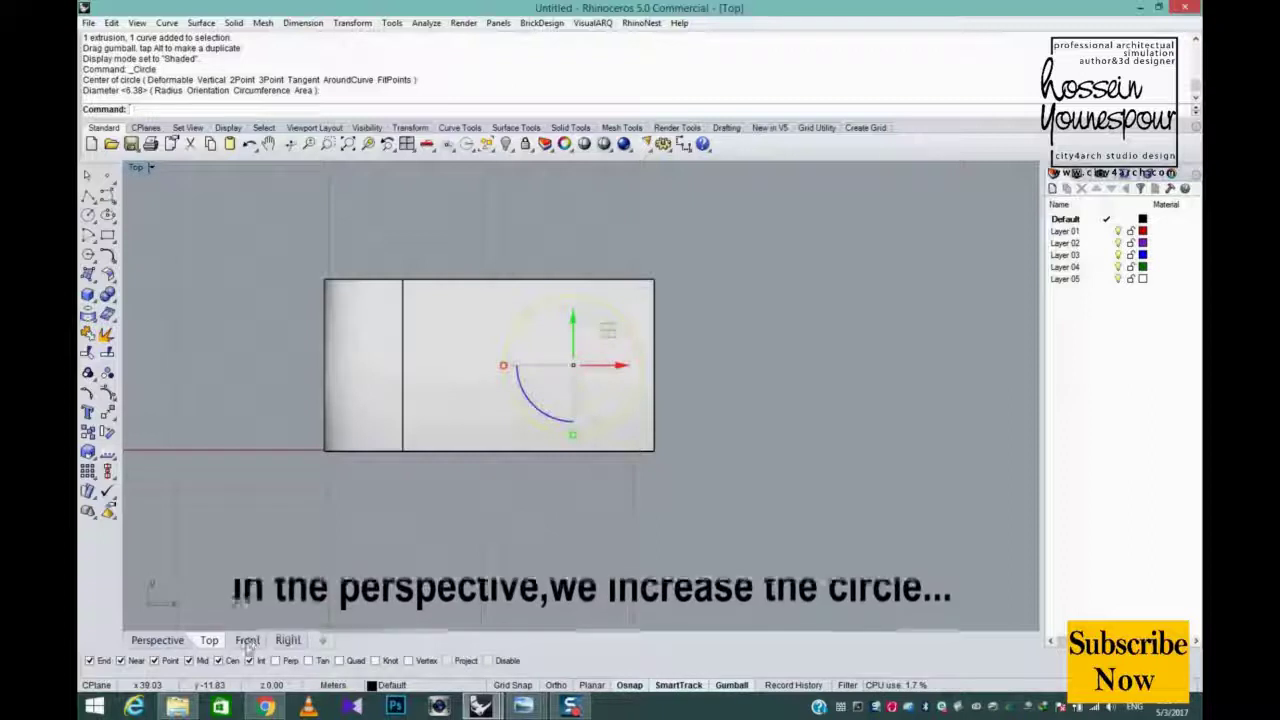
click(154, 643)
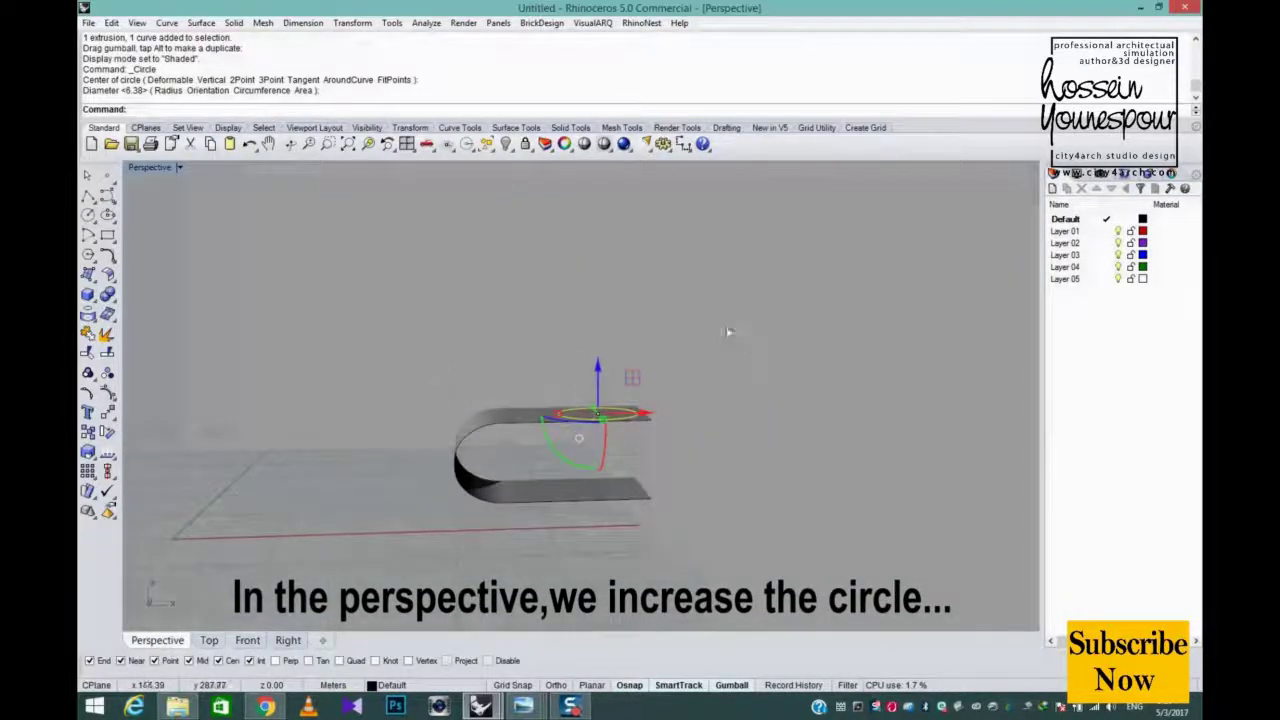
scroll(686, 396, up, 4)
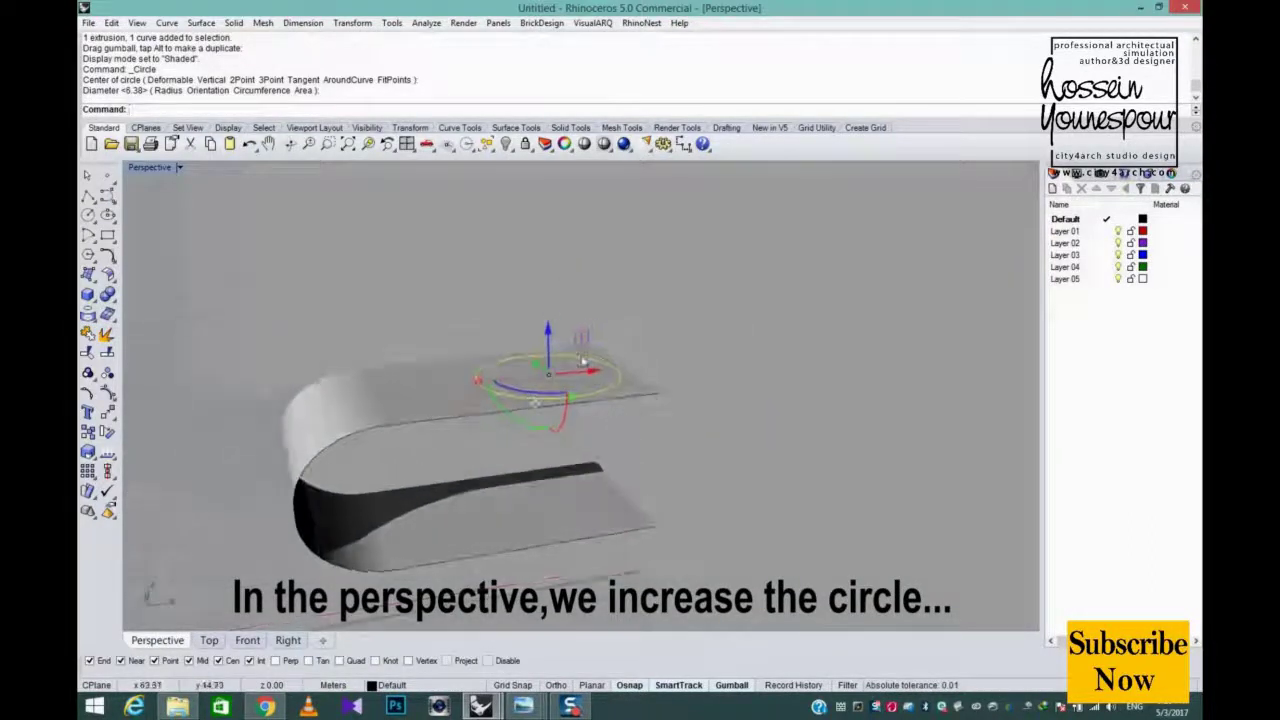
drag(541, 348, 550, 262)
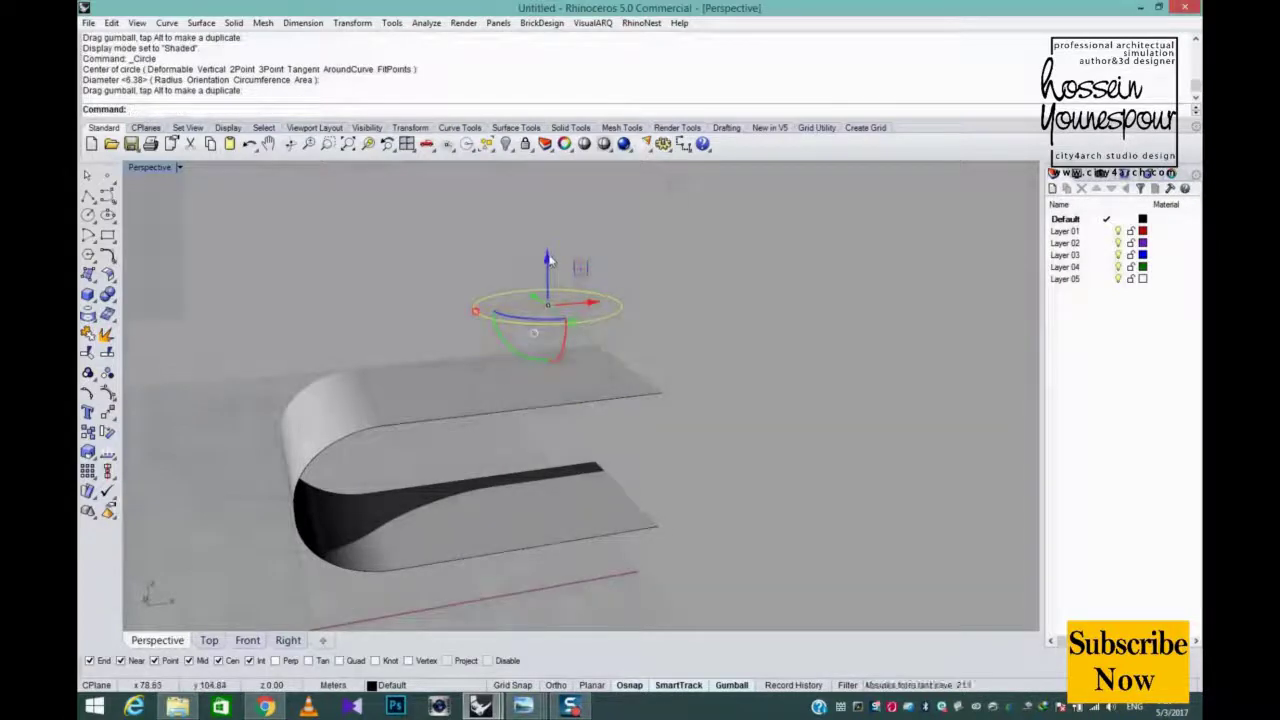
key(ctrl+z)
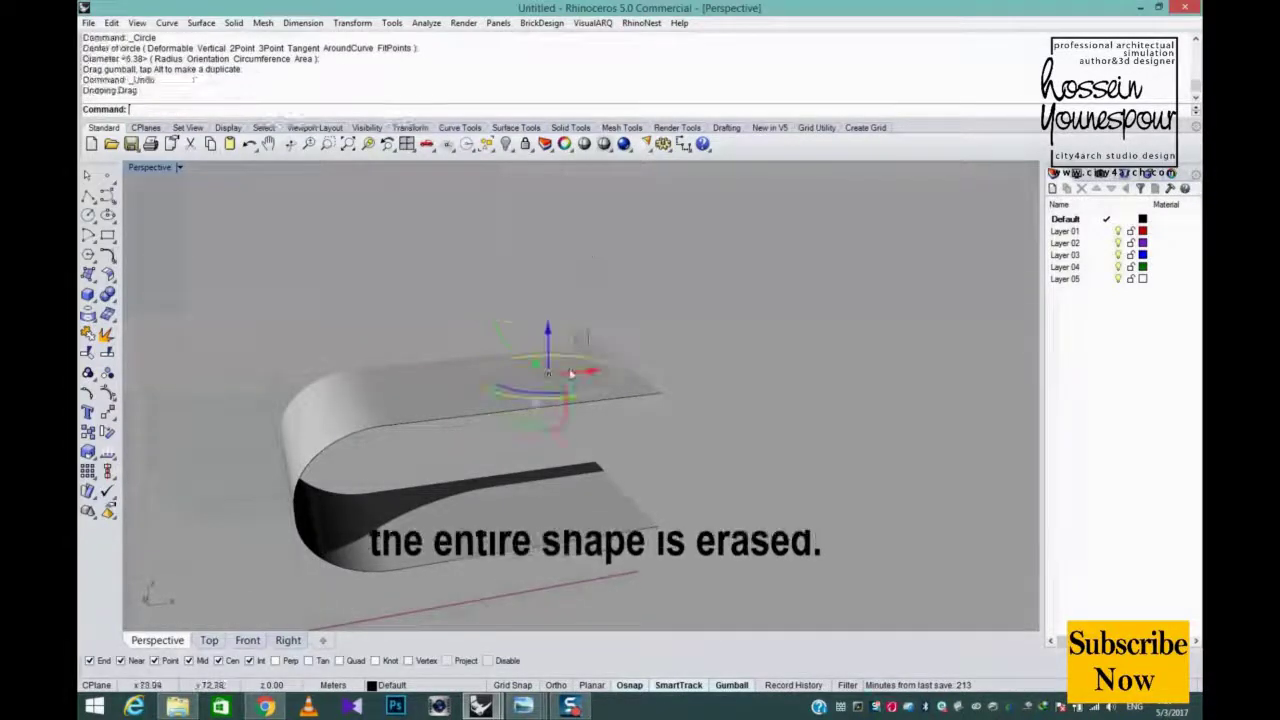
click(209, 640)
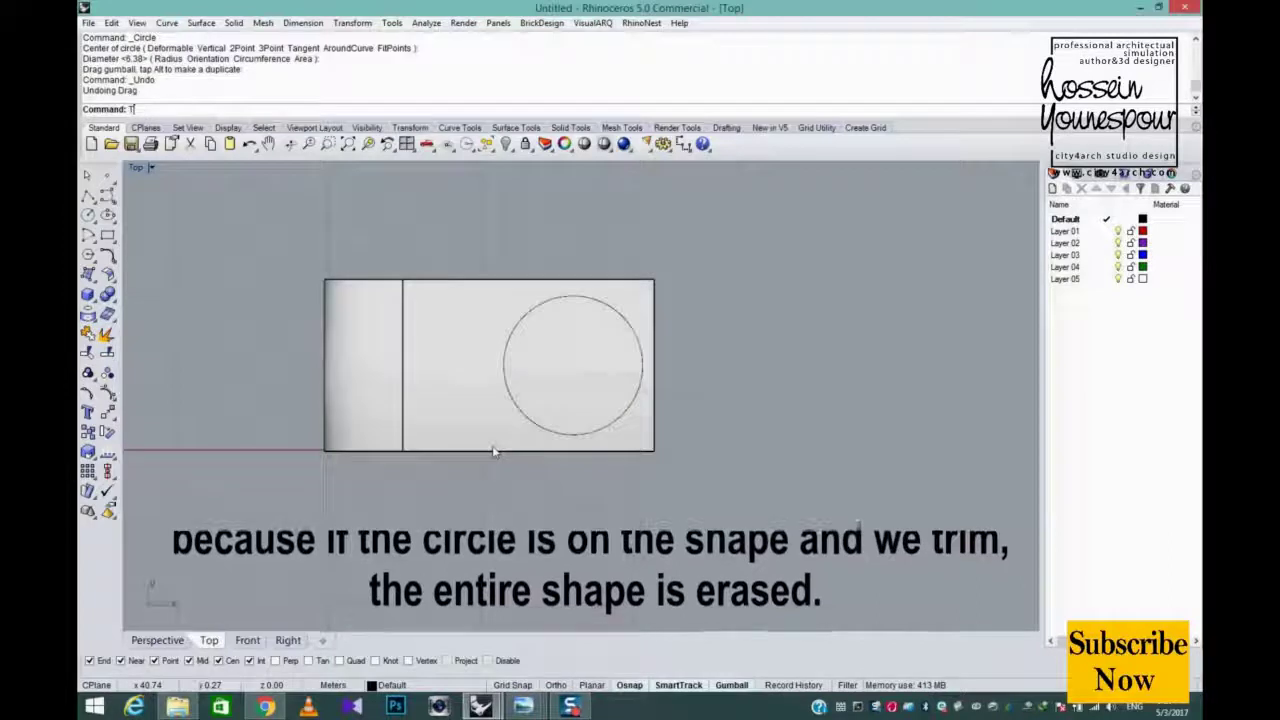
text(TR)
key(Return)
click(459, 283)
key(Escape)
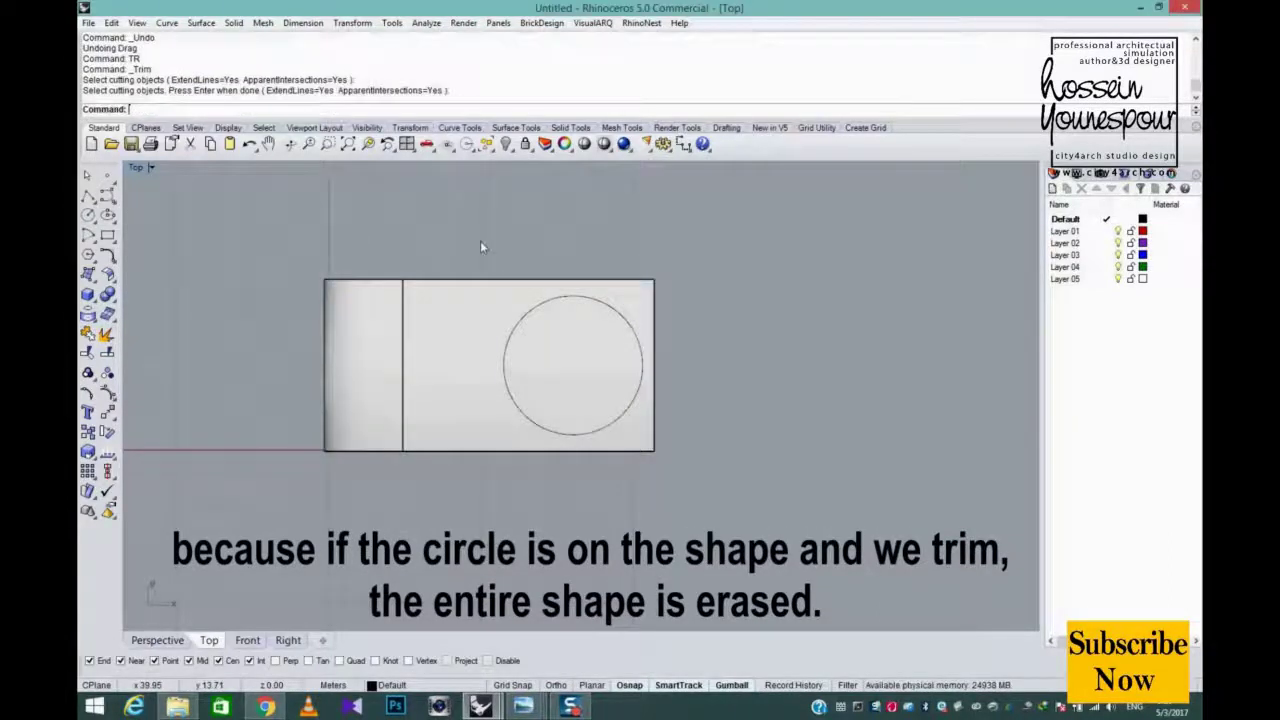
Try trimming the extrusion inside the circle in the Top view with the circle as cutting object, and undo the trim.
text(TR)
key(Return)
click(615, 431)
key(Return)
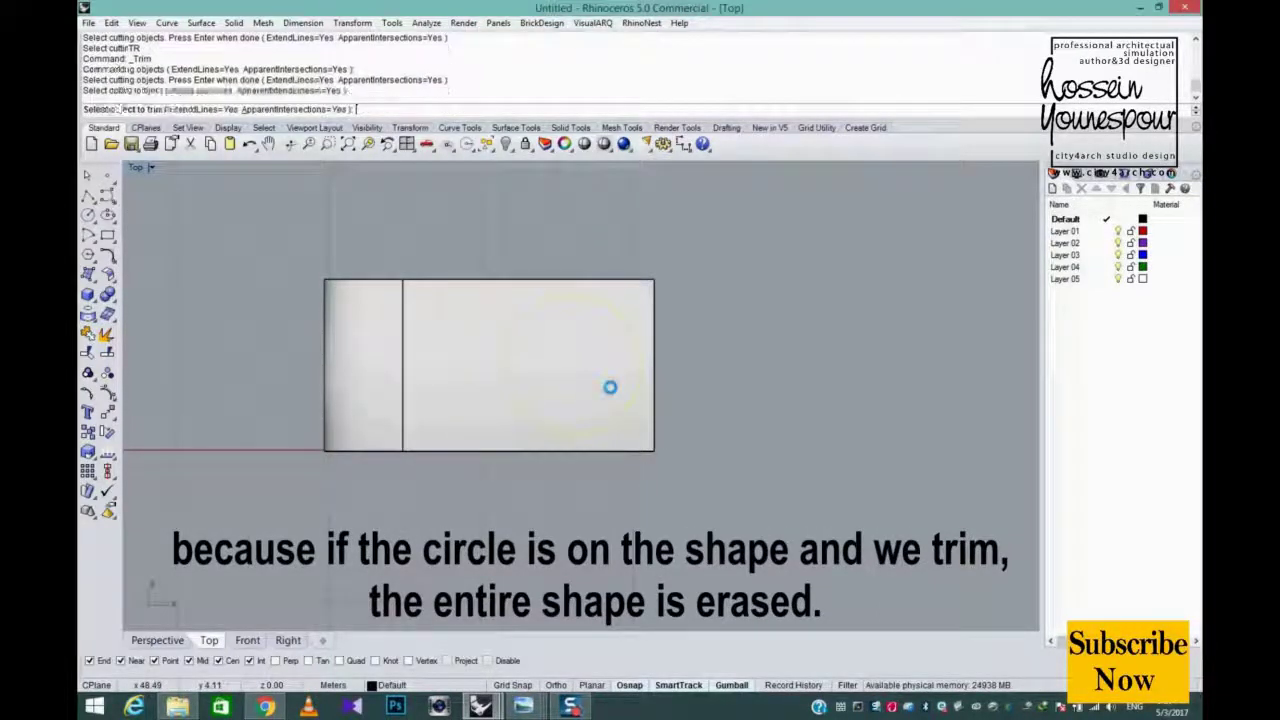
click(560, 374)
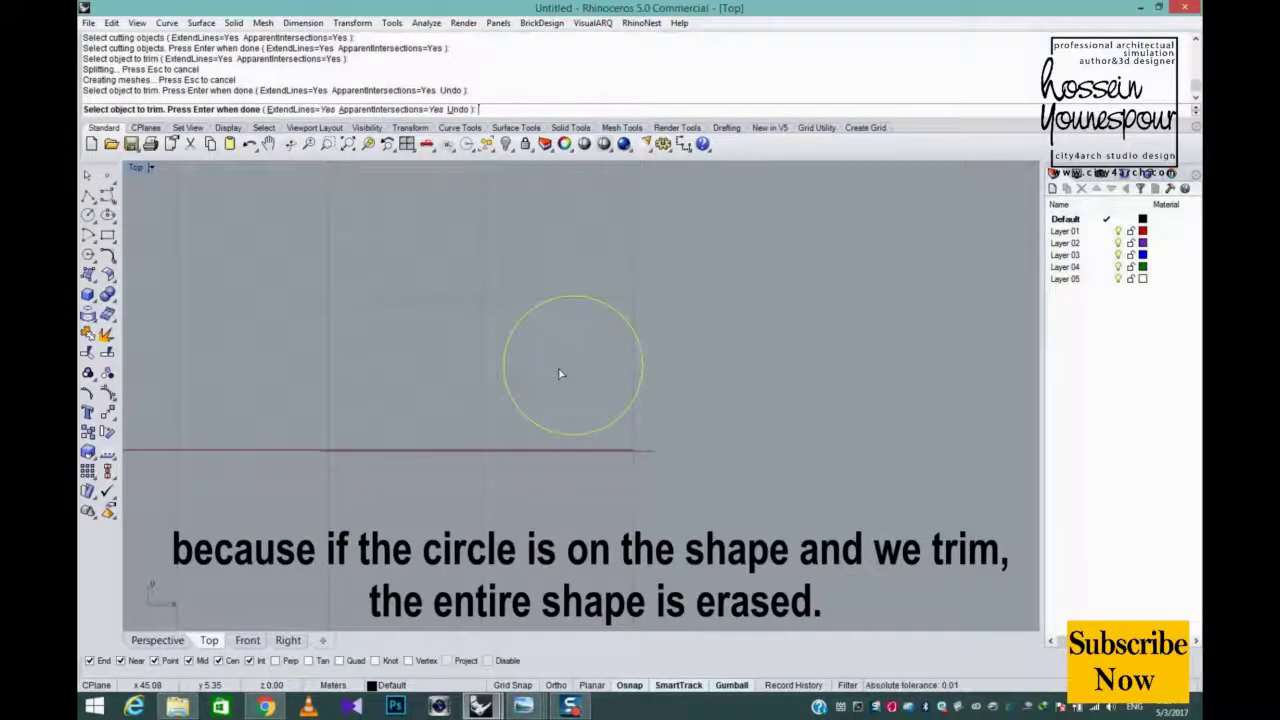
key(Return)
key(ctrl+z)
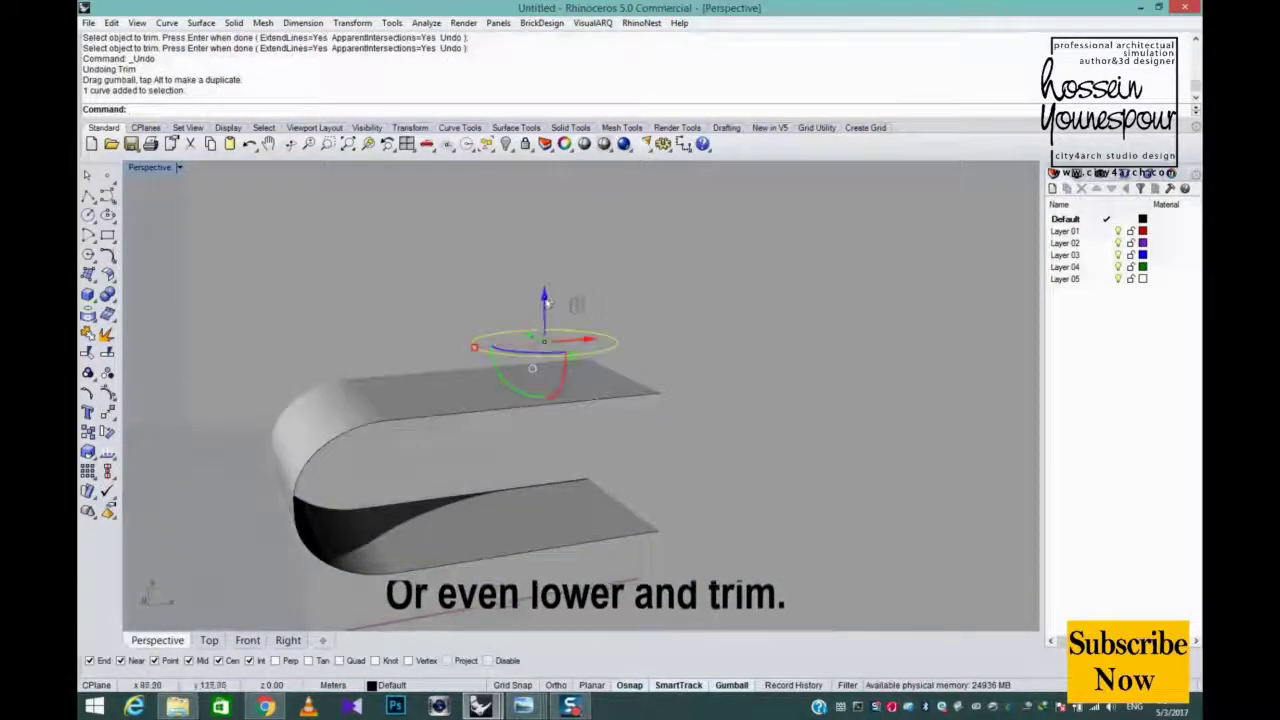
Lower the circle below the lower deck, and trim both decks inside it in the Top view.
drag(564, 538, 566, 527)
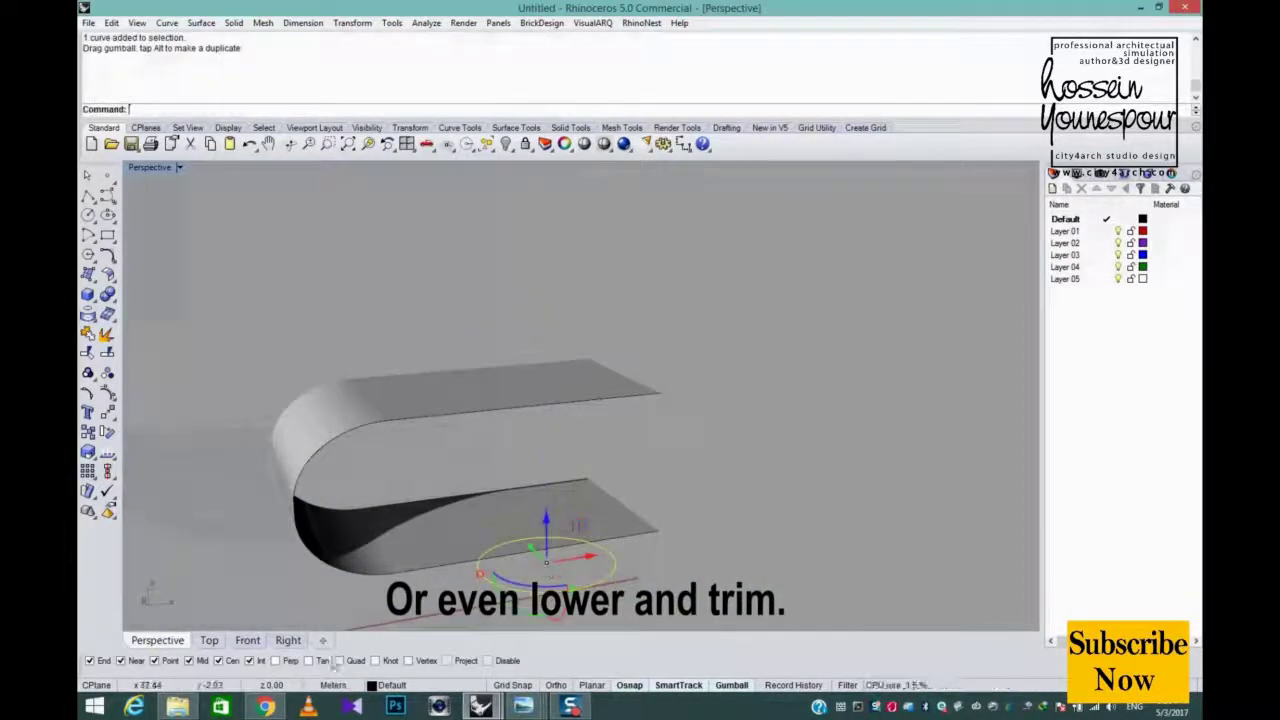
click(211, 645)
scroll(477, 472, down, 6)
click(478, 473)
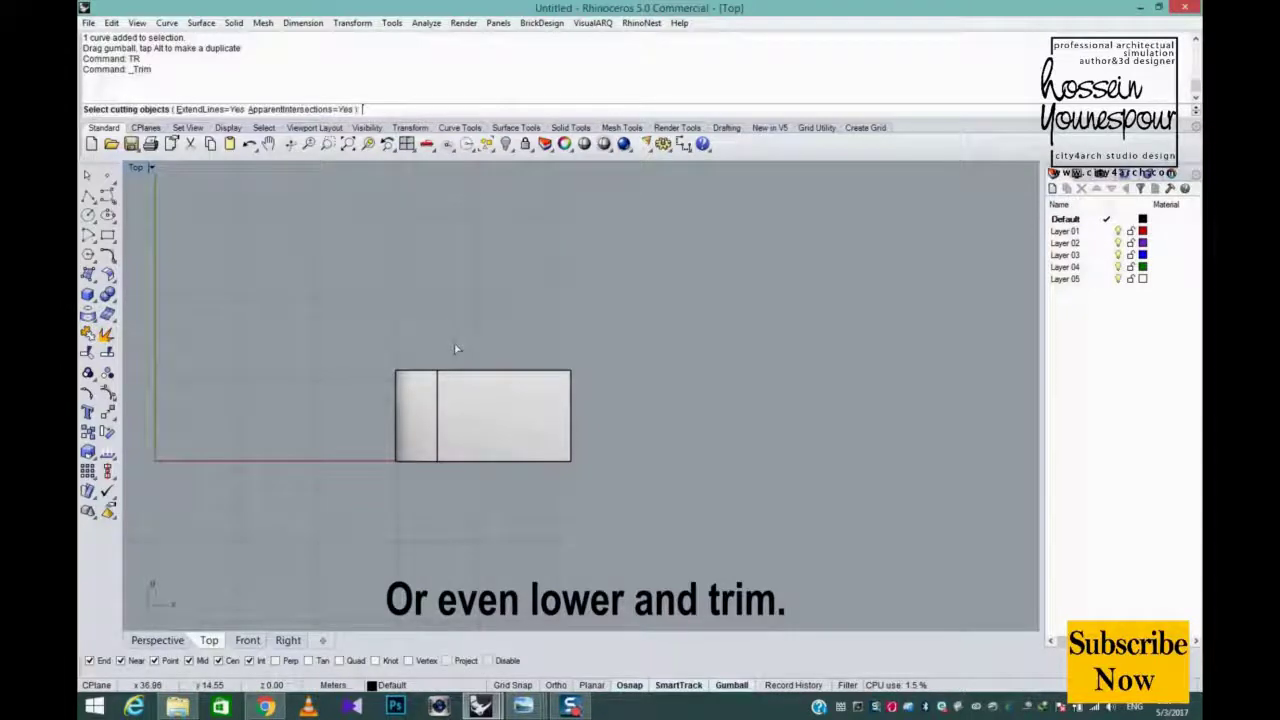
drag(565, 496, 578, 500)
key(Return)
click(532, 418)
click(532, 417)
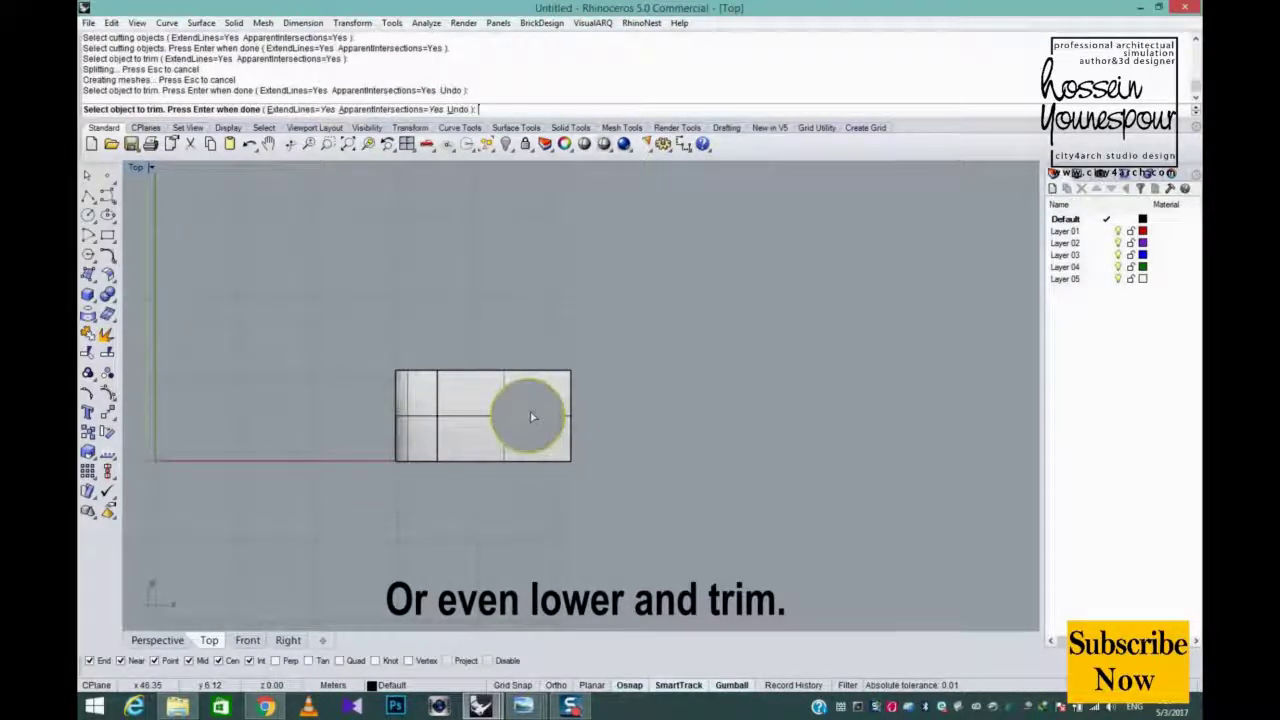
key(Return)
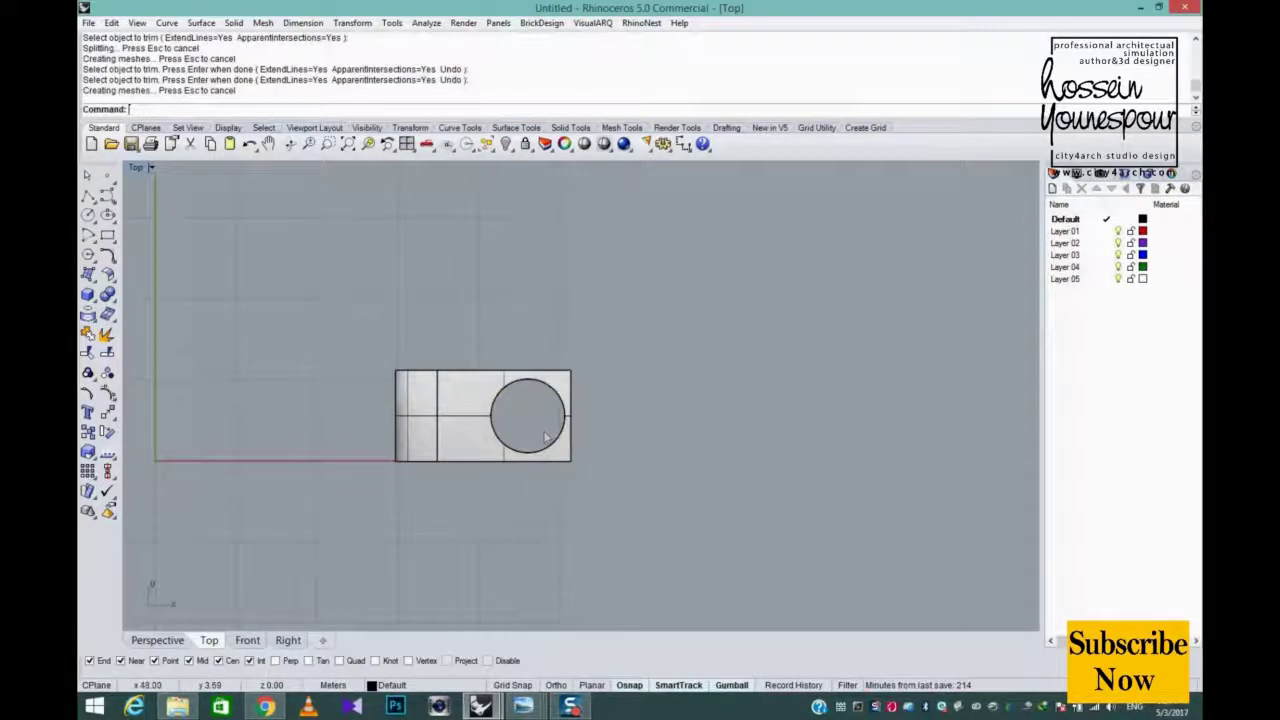
Start a Blend Surface in the Perspective view between the circular opening edges of the upper and lower decks.
click(166, 645)
right_drag(443, 506, 441, 455)
scroll(437, 492, down, 4)
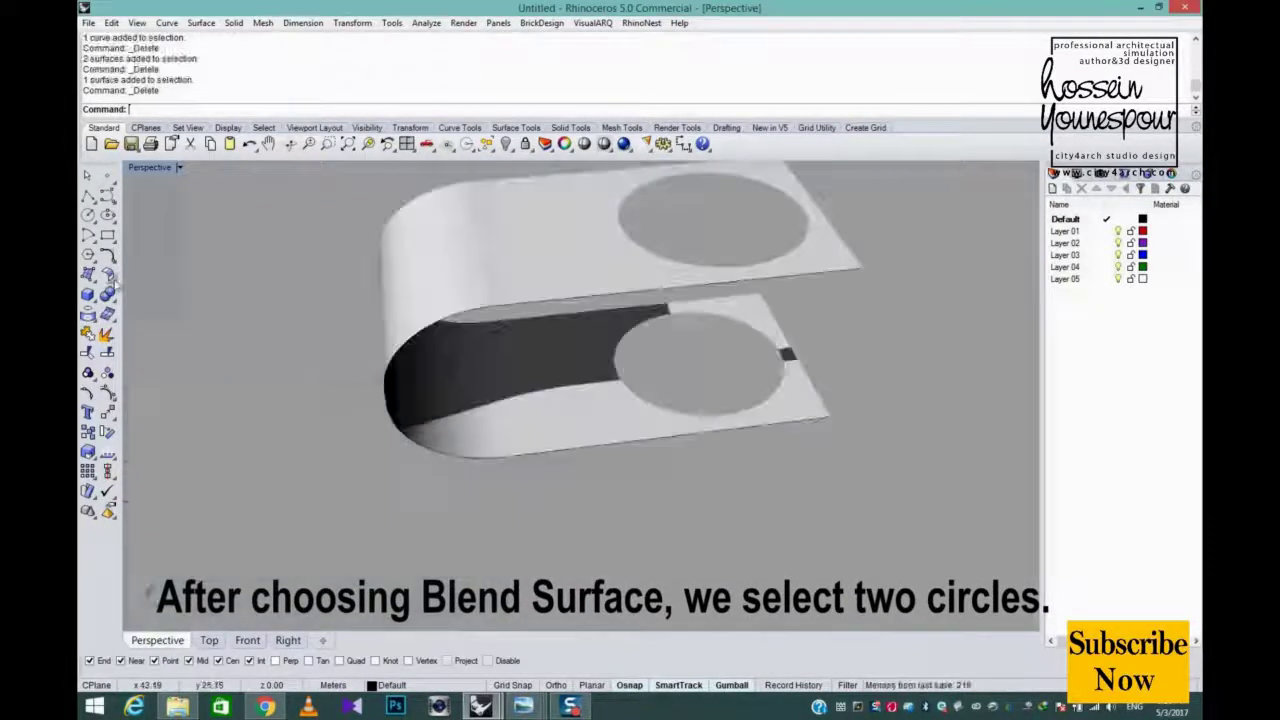
click(107, 274)
click(187, 281)
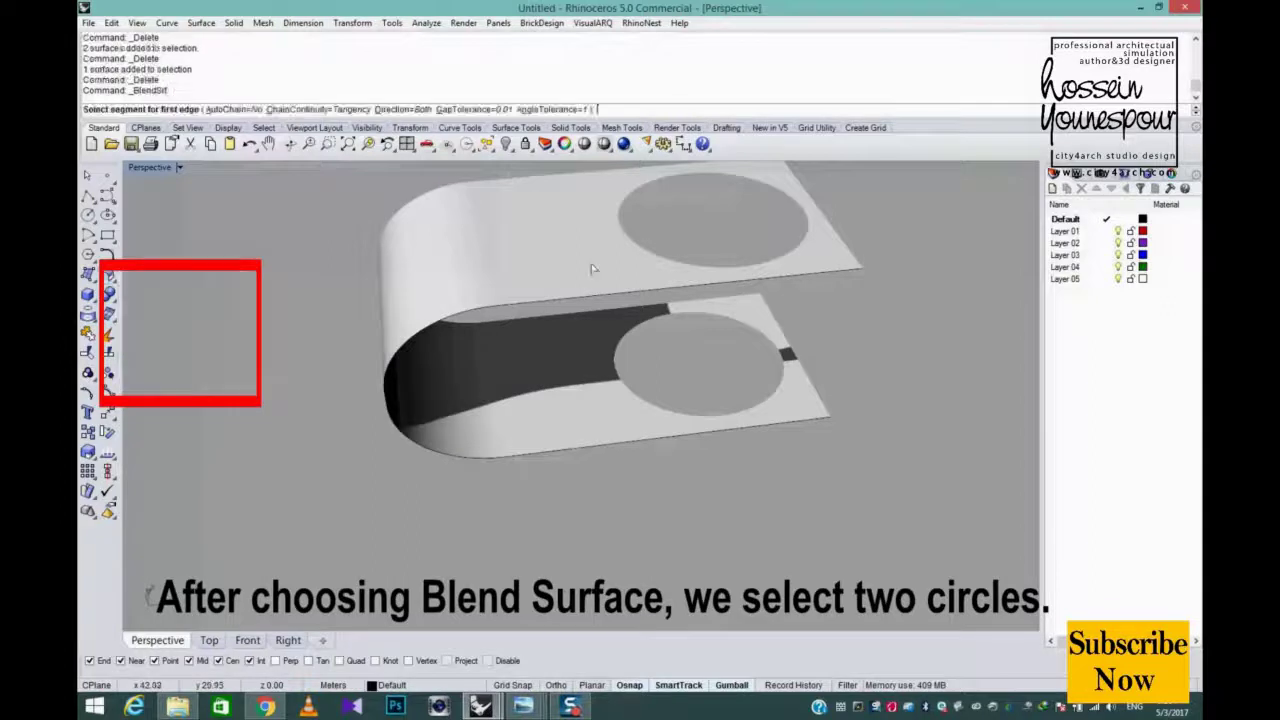
click(630, 240)
click(619, 357)
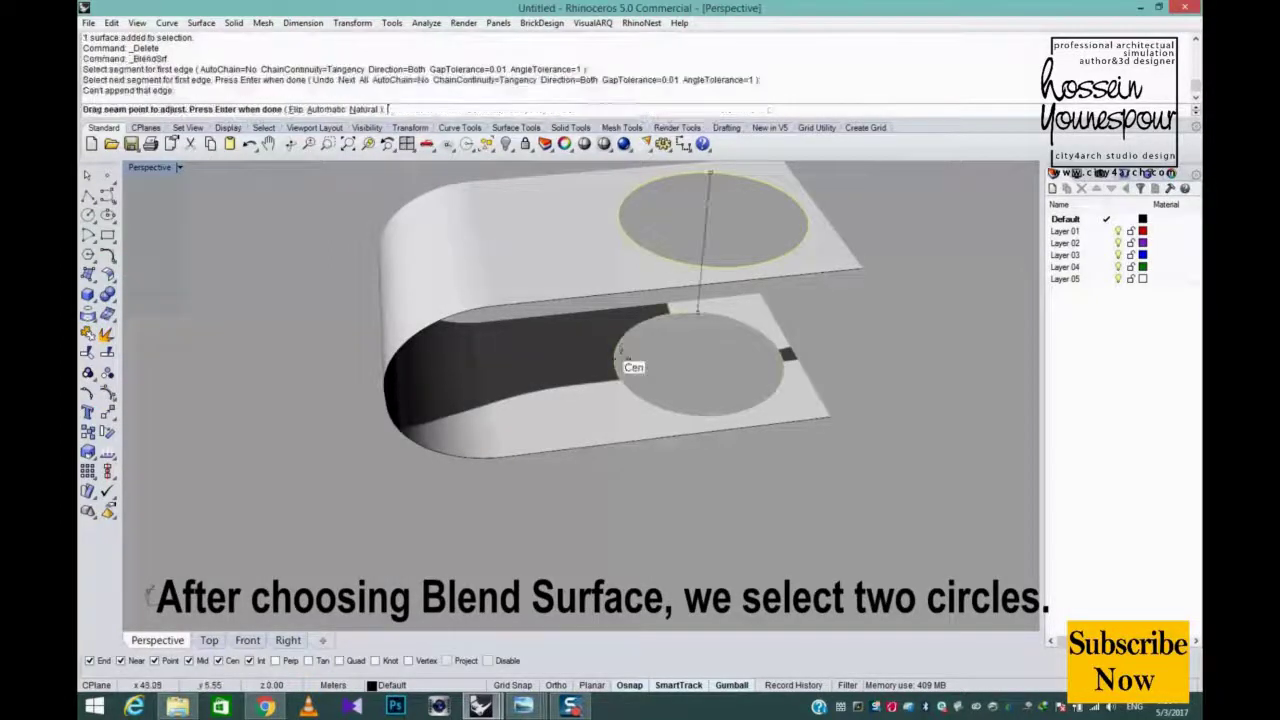
right_click(620, 364)
mouse_move(620, 365)
right_down()
mouse_move(598, 415)
mouse_move(578, 381)
mouse_move(597, 373)
right_up()
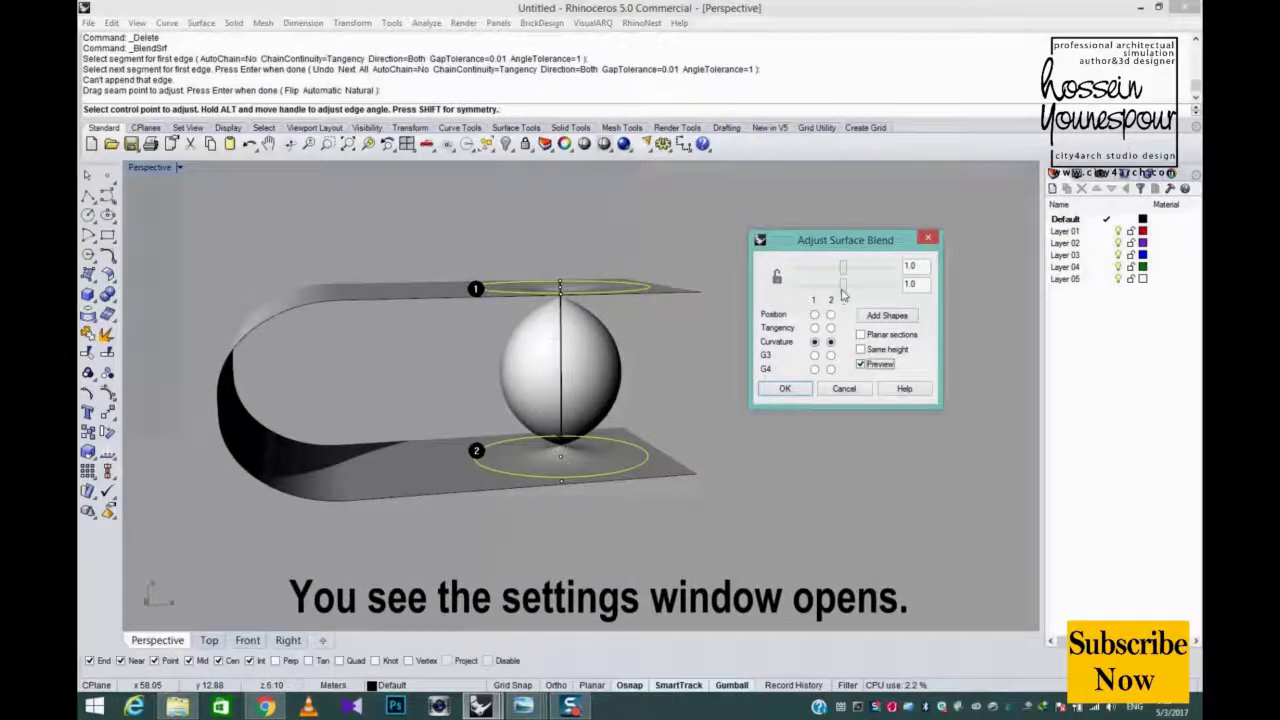
Try blend bulge values of 0.33 at both edges, and about 0.76 and 0.74.
drag(843, 285, 810, 281)
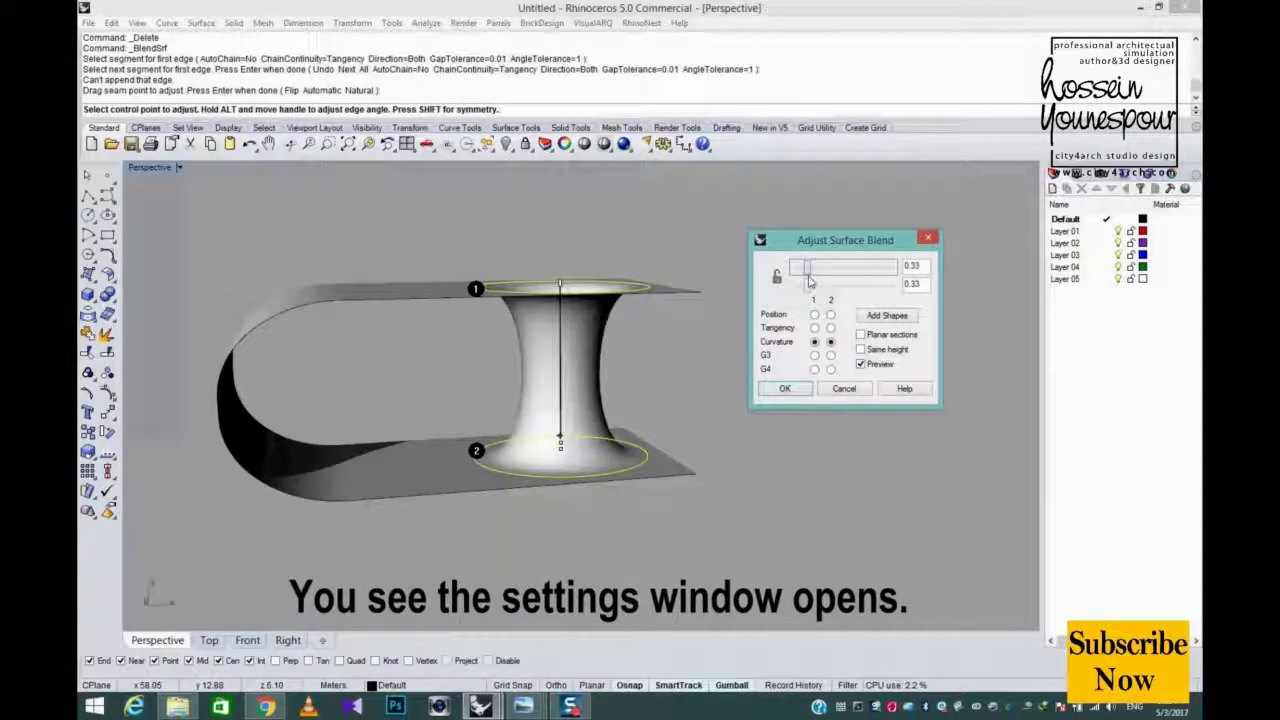
right_drag(450, 375, 588, 410)
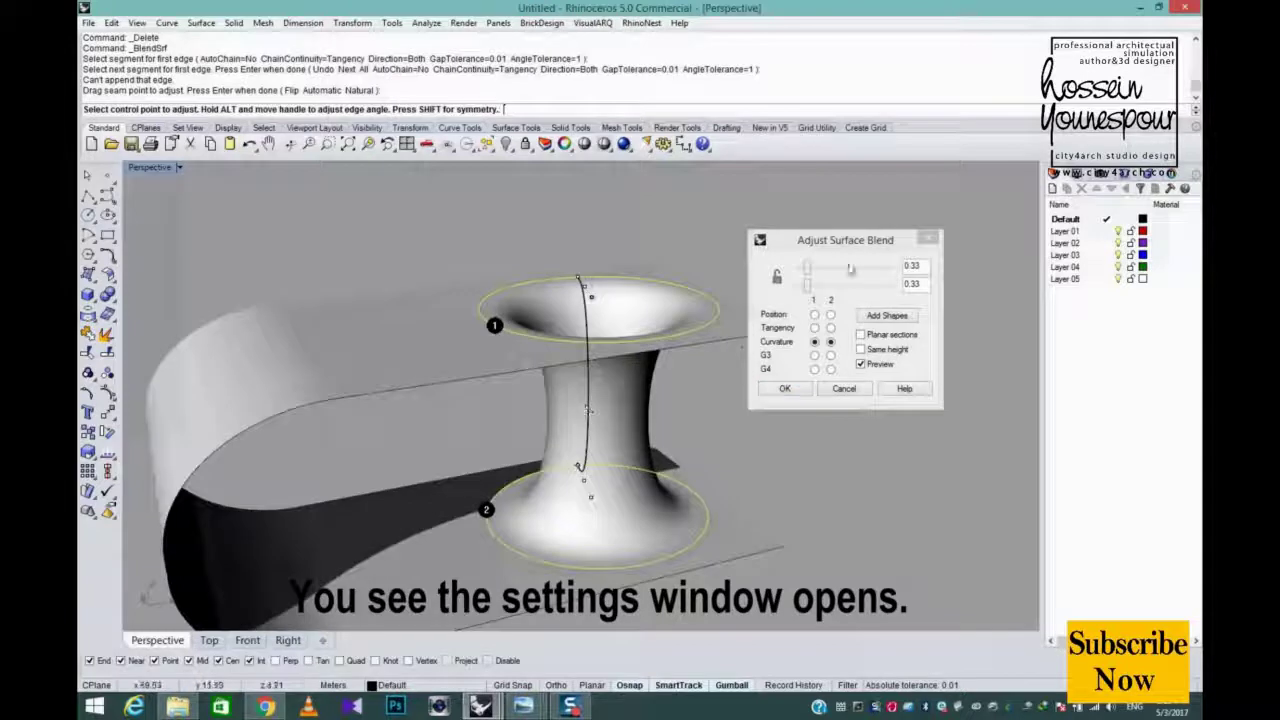
drag(810, 272, 833, 286)
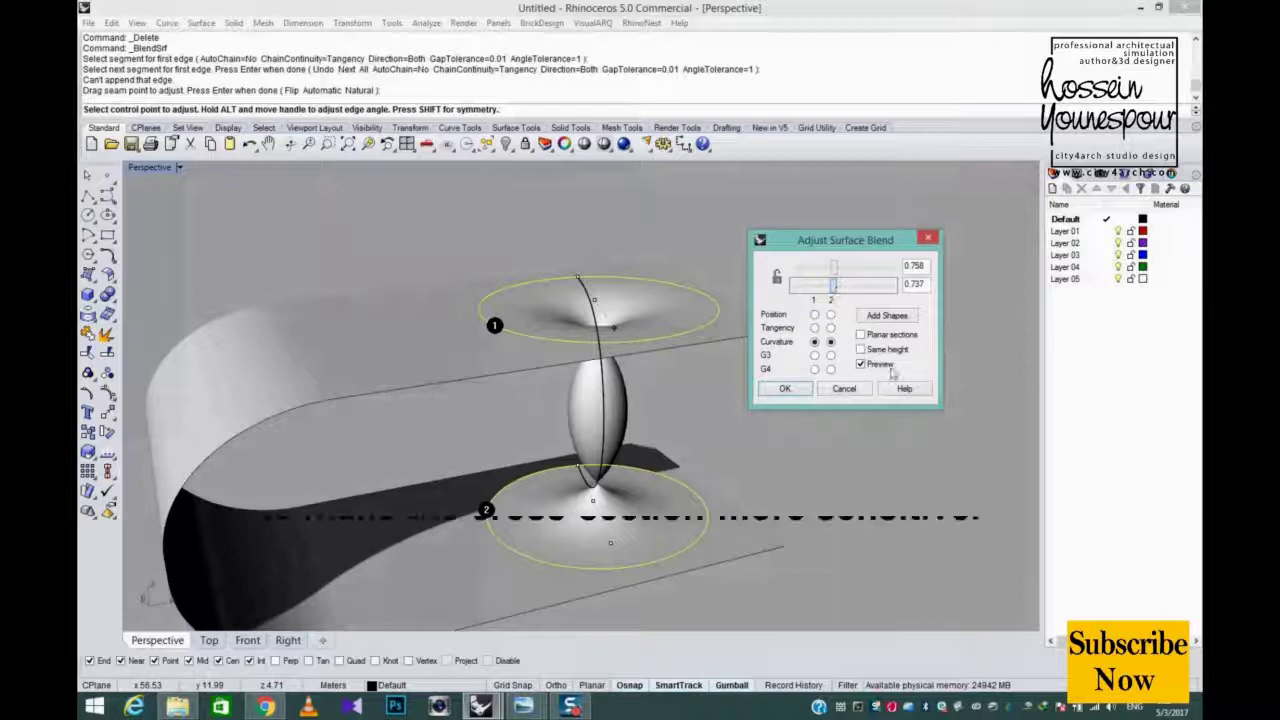
Turn on same height for the blend and set its bulges to about 1.06 for edge 1 and 1.09 for edge 2.
click(861, 349)
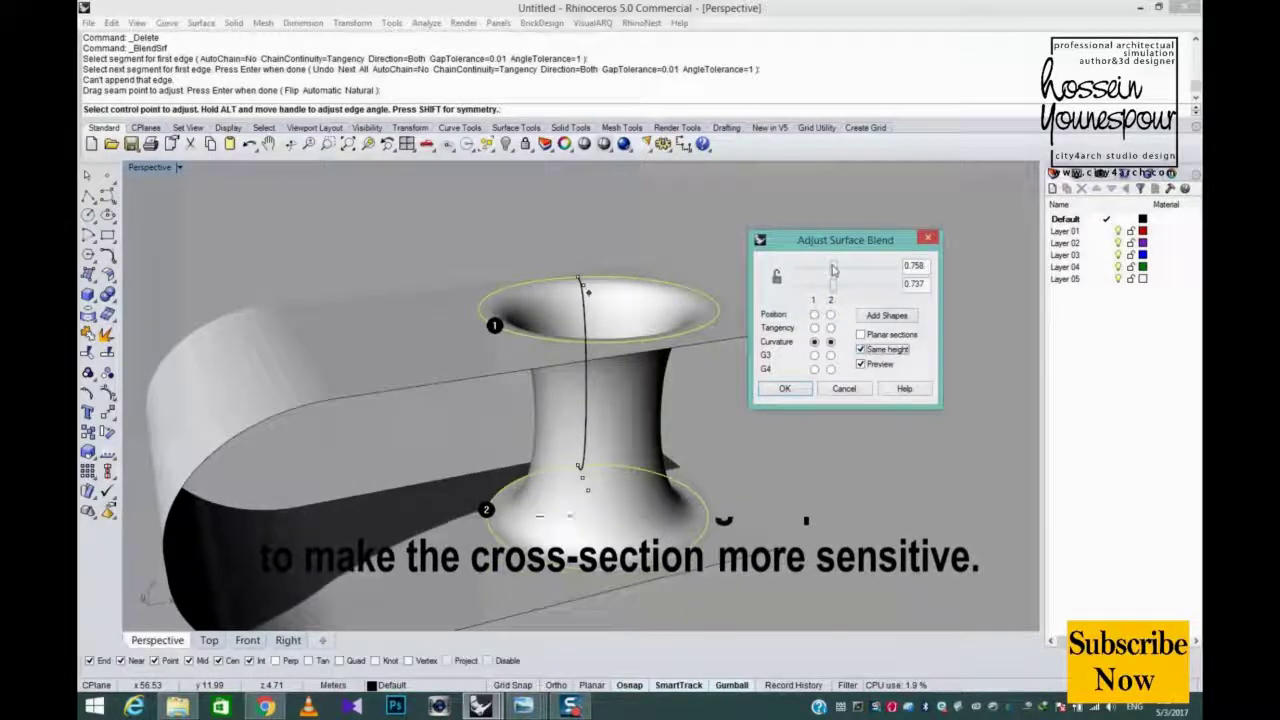
drag(834, 270, 850, 288)
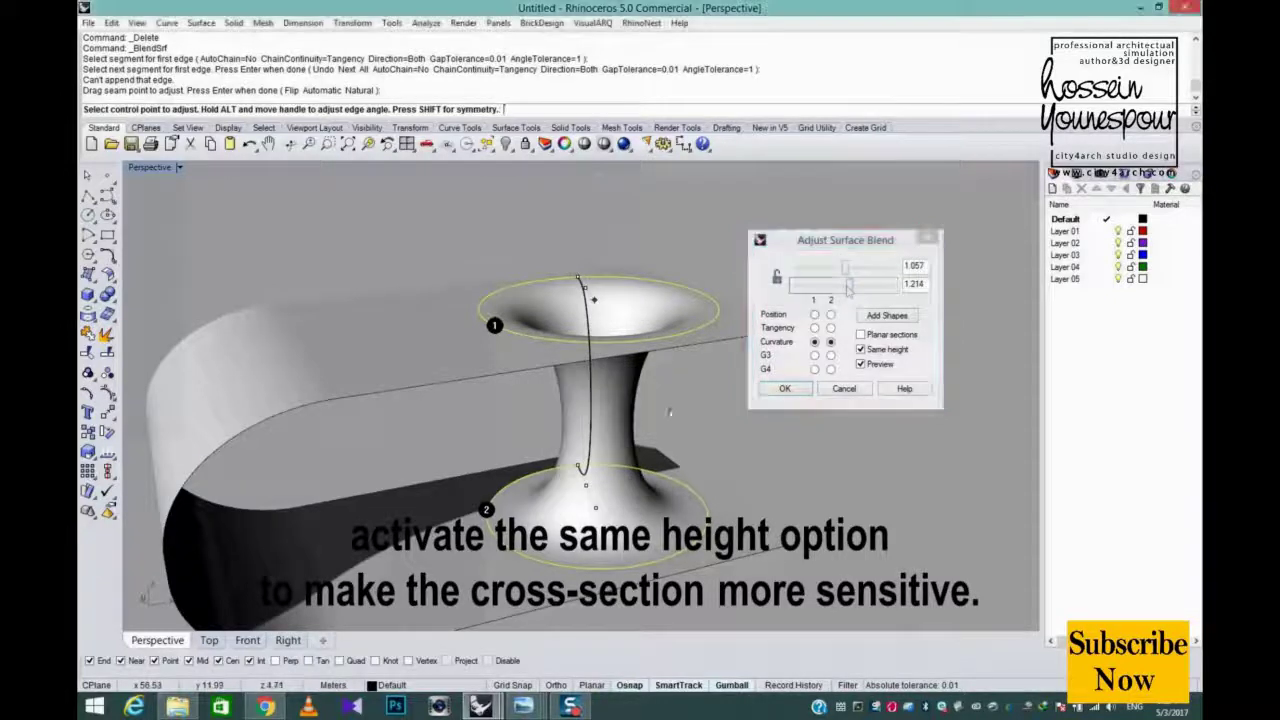
mouse_move(608, 408)
right_down()
mouse_move(590, 366)
mouse_move(594, 392)
right_up()
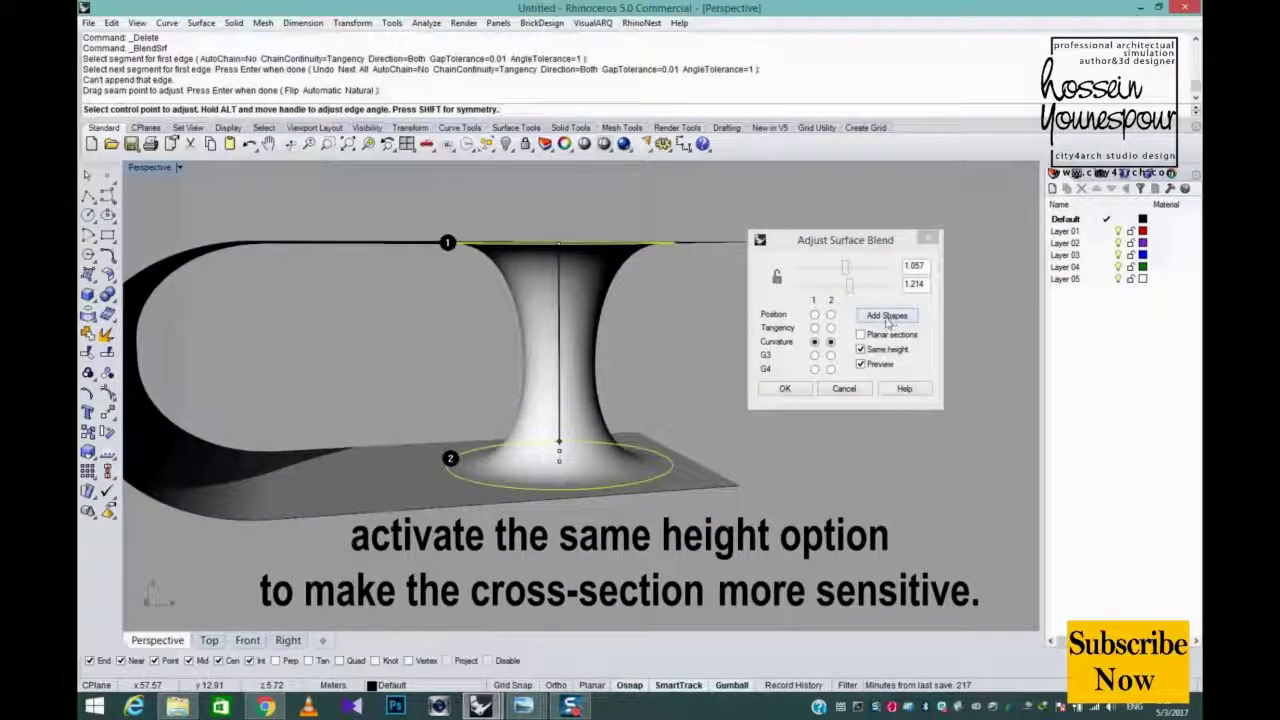
drag(855, 291, 850, 289)
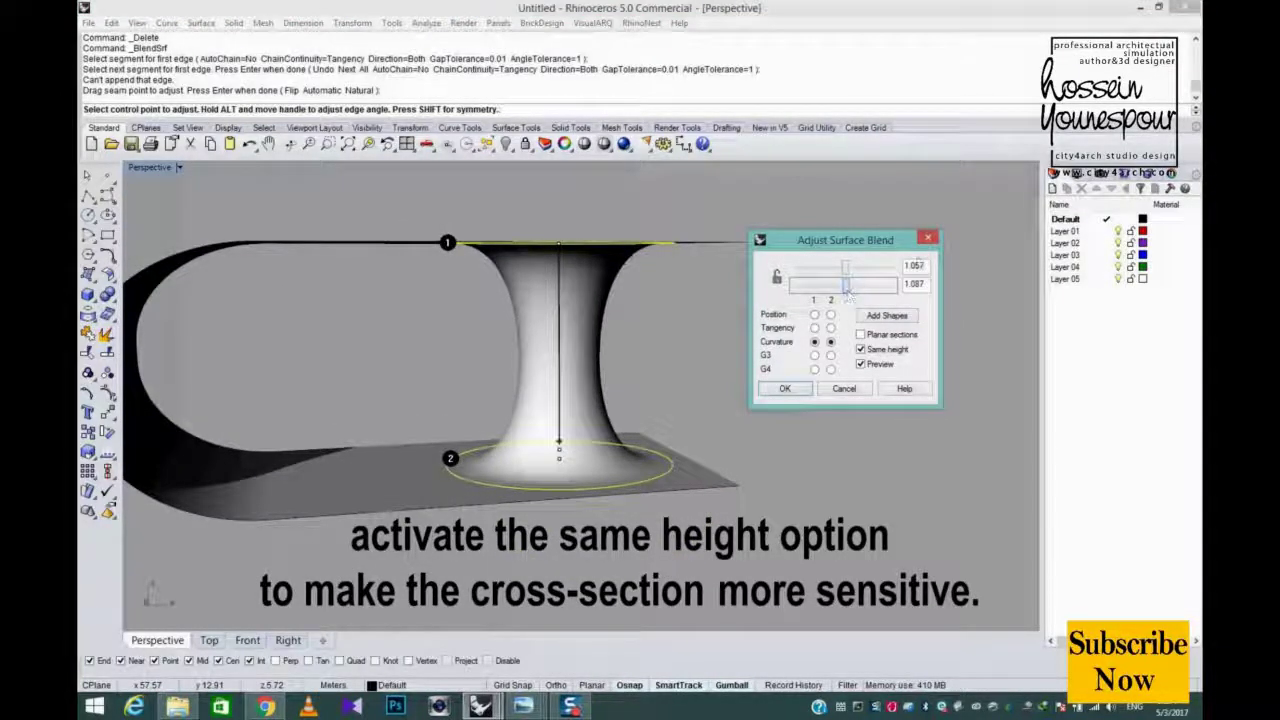
right_drag(600, 340, 537, 366)
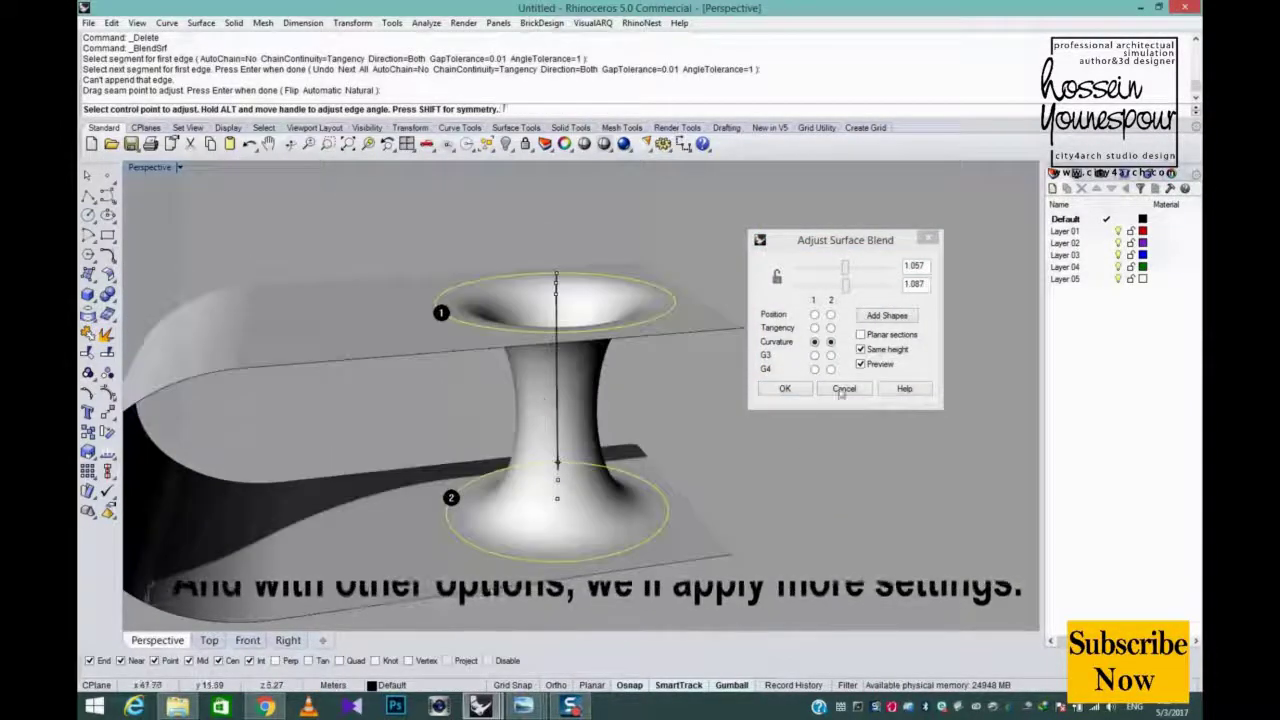
Try G3 and Tangency continuity at both blend edges, and return both edges to Curvature.
click(831, 357)
click(815, 356)
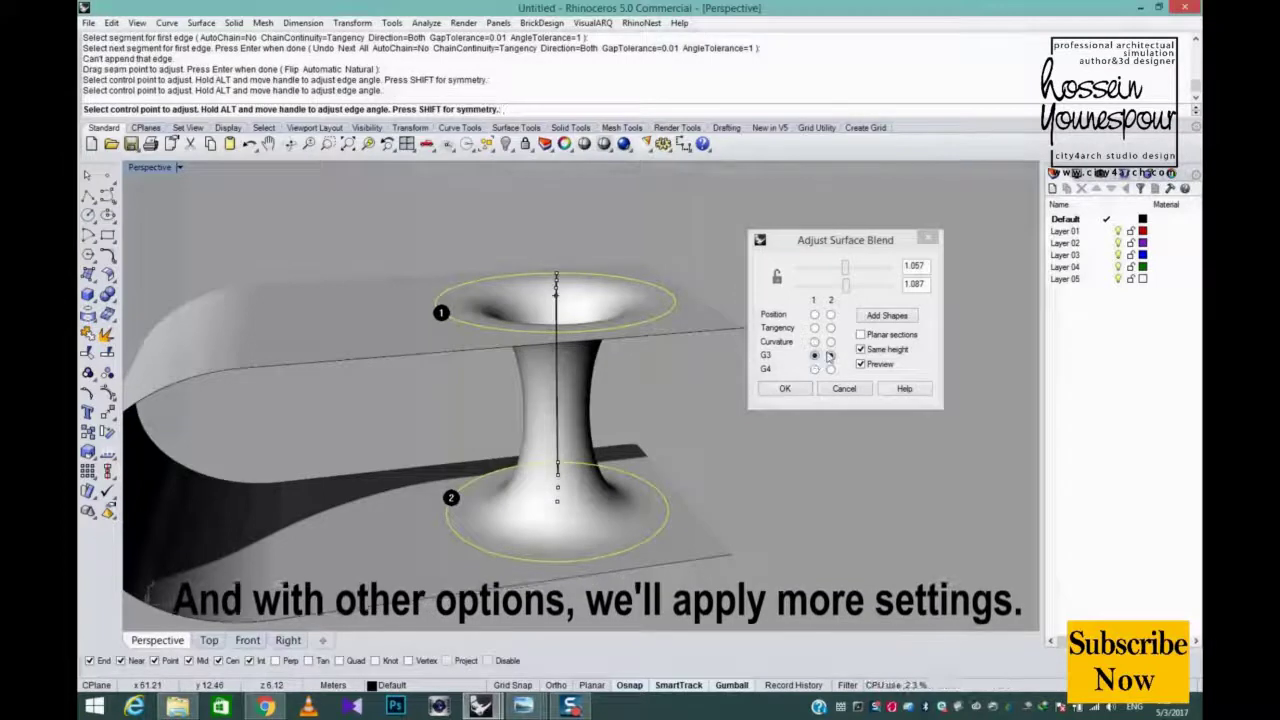
click(831, 329)
click(830, 328)
click(814, 328)
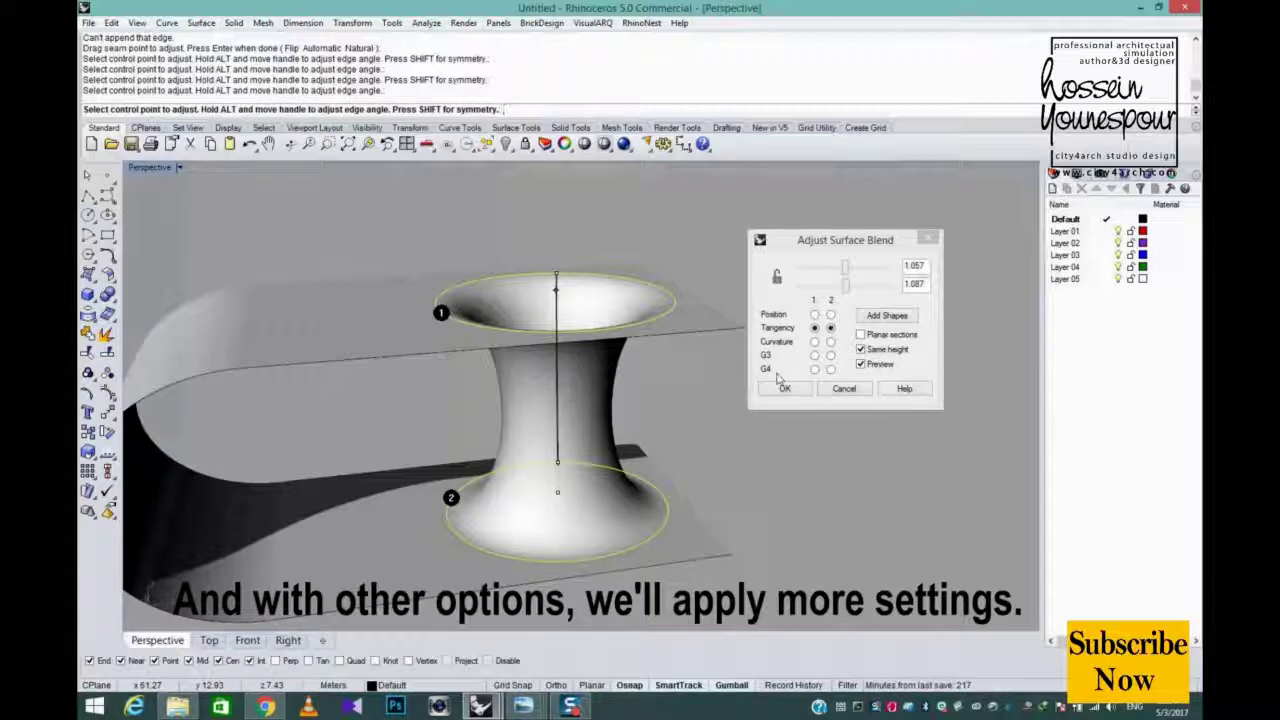
click(830, 342)
click(814, 342)
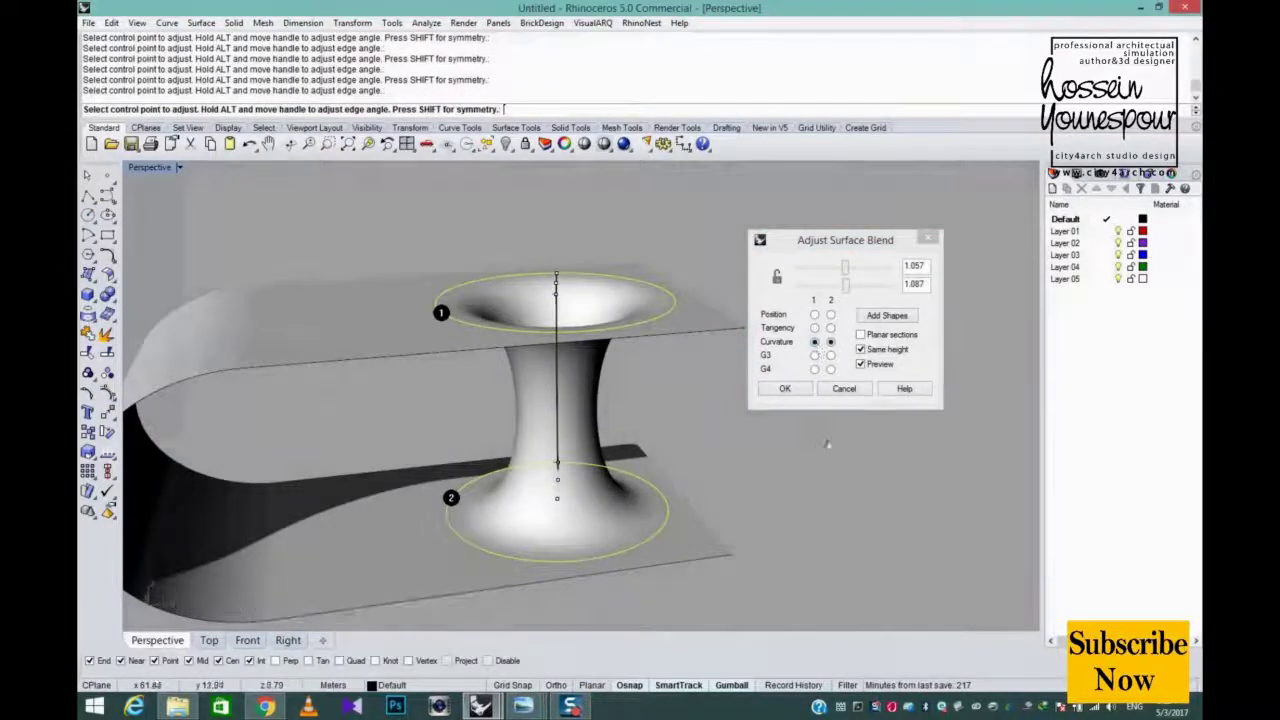
Accept the blend surface, and group all objects of the model.
click(792, 396)
right_drag(629, 491, 711, 323)
scroll(711, 323, down, 5)
key(ctrl+a)
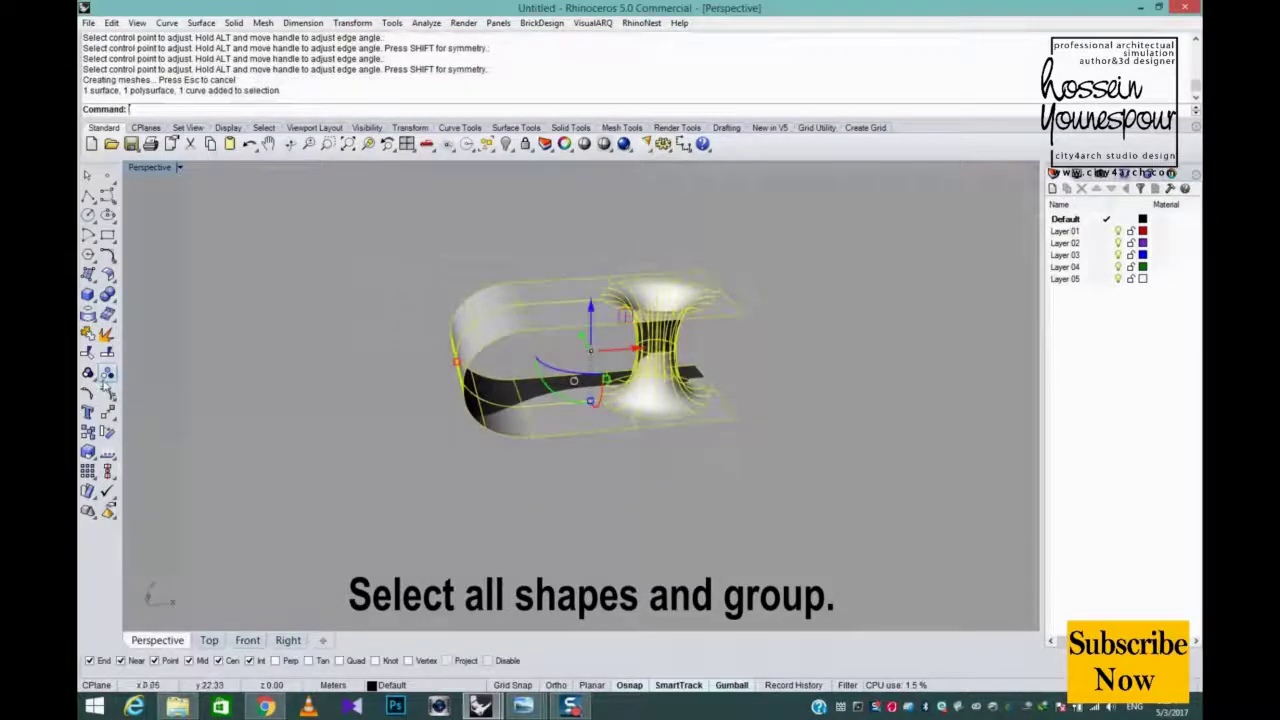
click(88, 373)
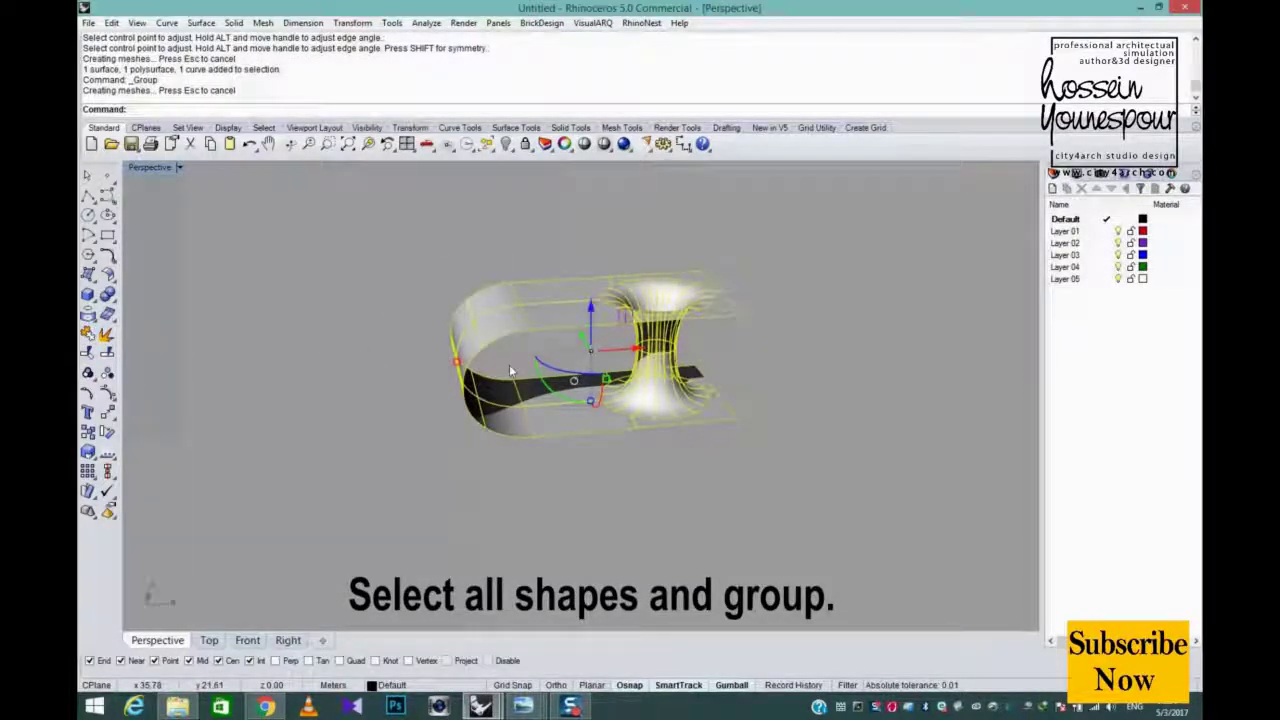
Create contours on the grouped model along its length with a 0.40 spacing.
click(88, 328)
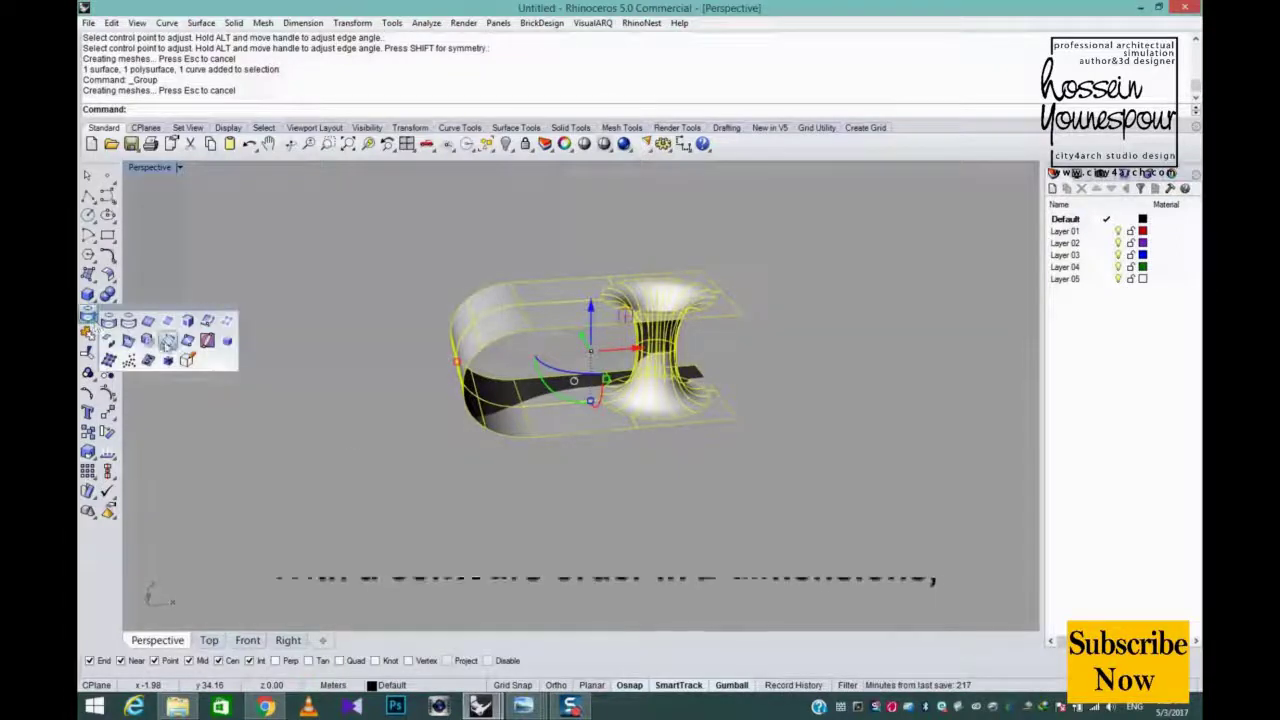
click(167, 342)
click(600, 503)
click(677, 491)
key(Return)
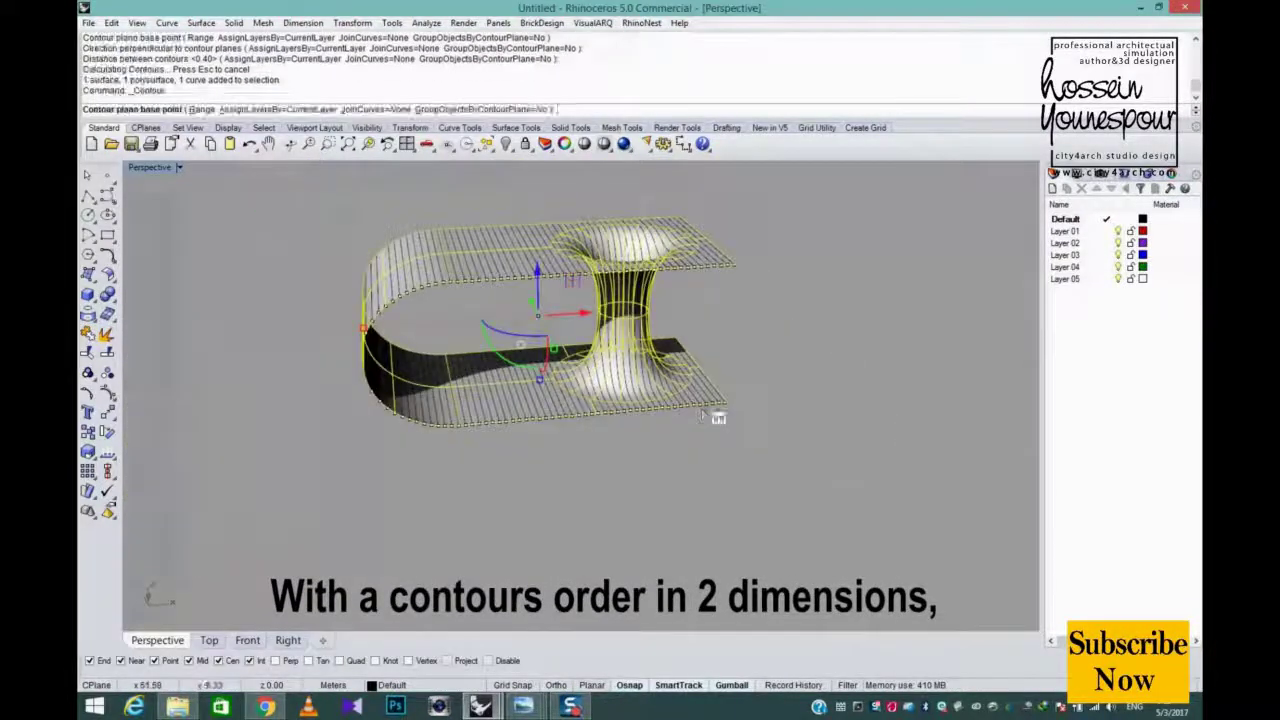
Create a second set of contours across the model's width with a 0.40 spacing.
click(770, 418)
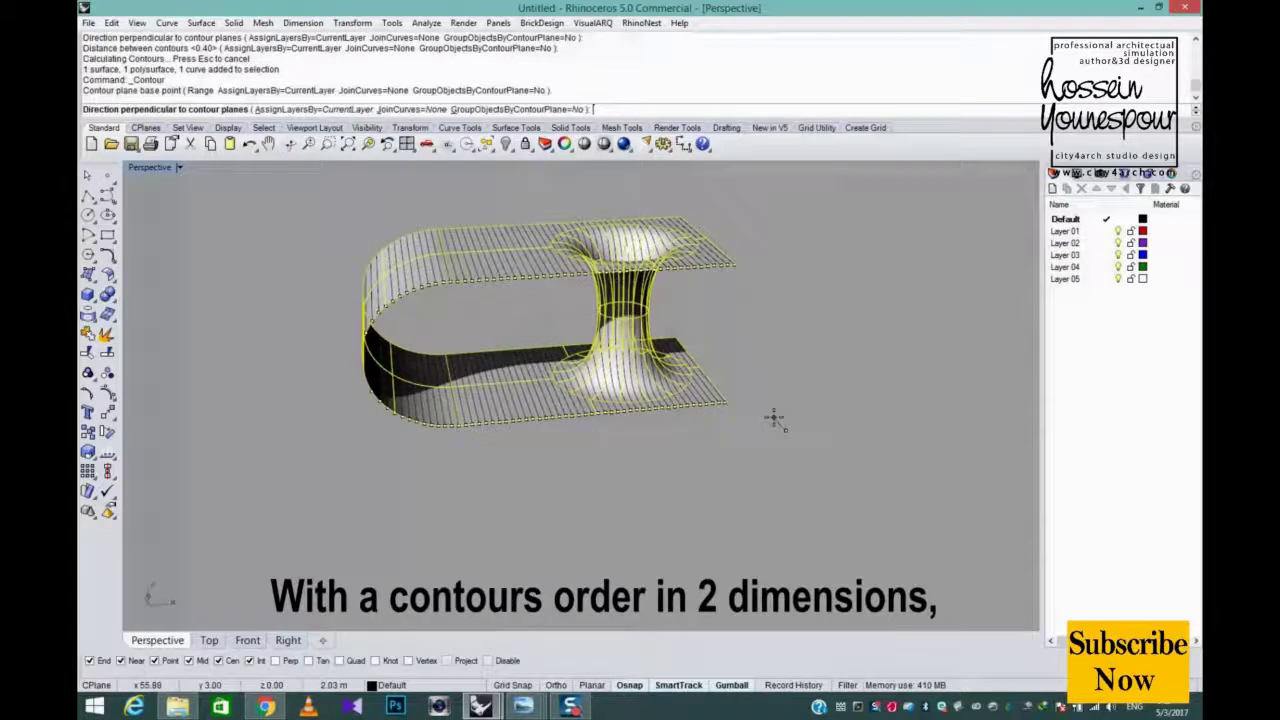
click(775, 418)
key(Return)
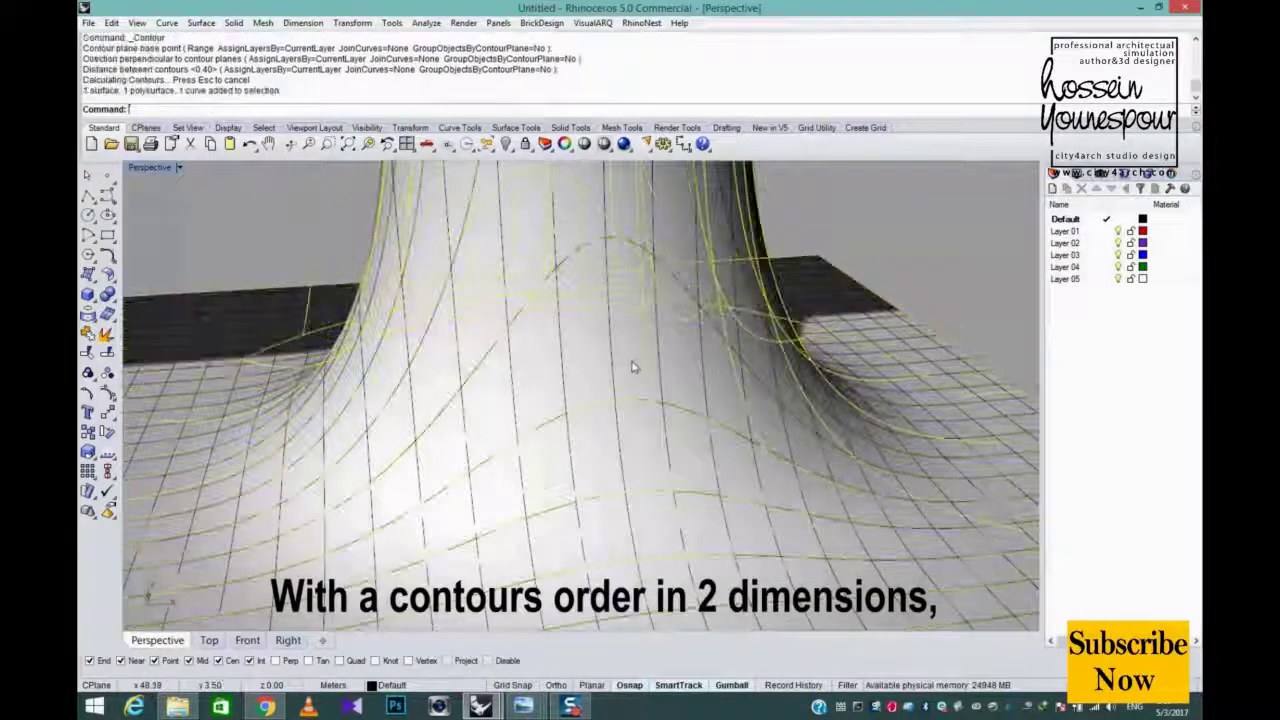
Delete the selected original surfaces and all leftover point objects, keeping only the contour curves.
key(Delete)
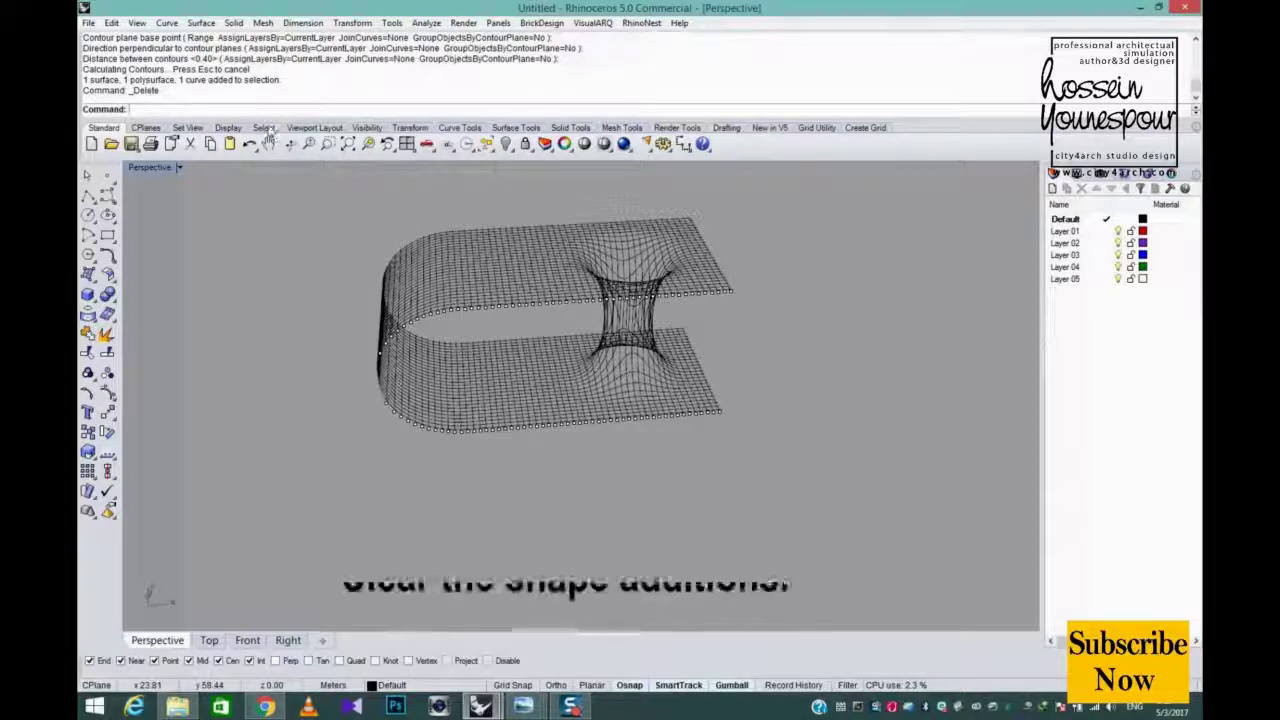
click(263, 127)
click(289, 143)
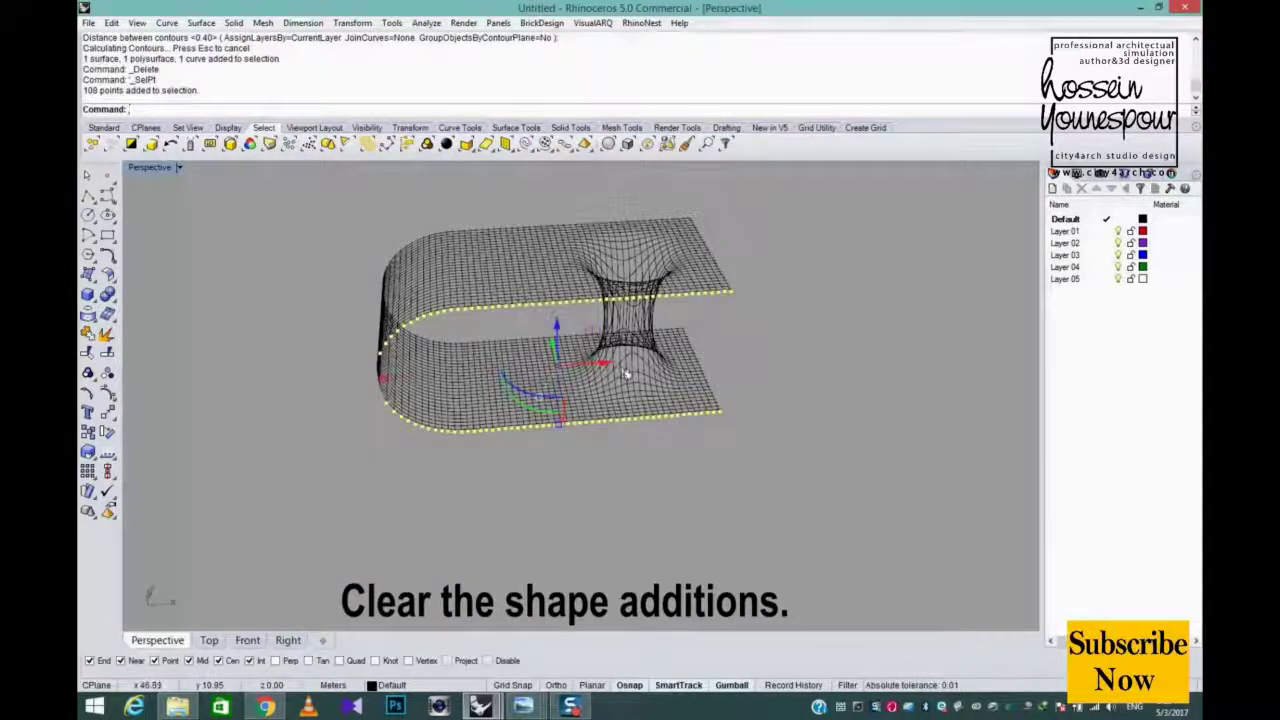
key(Delete)
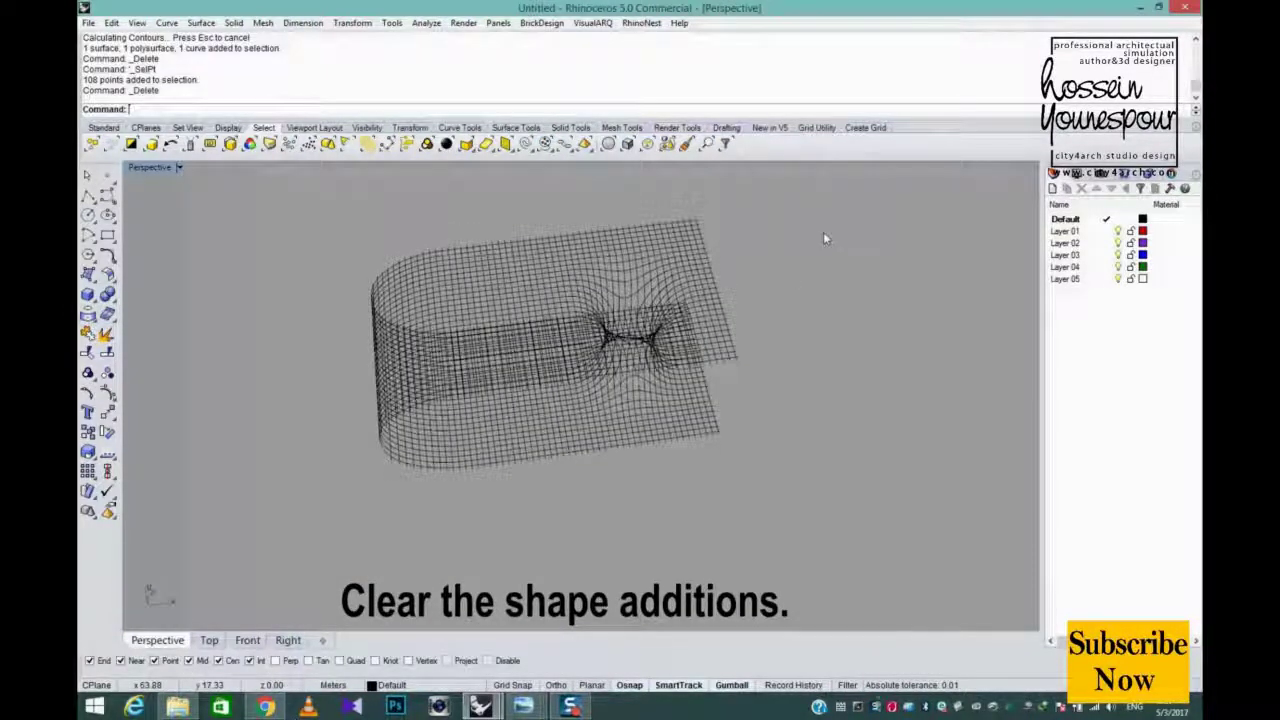
Pipe all the contour curves with a radius of 0.10.
drag(823, 231, 201, 586)
text(Pipe)
key(Return)
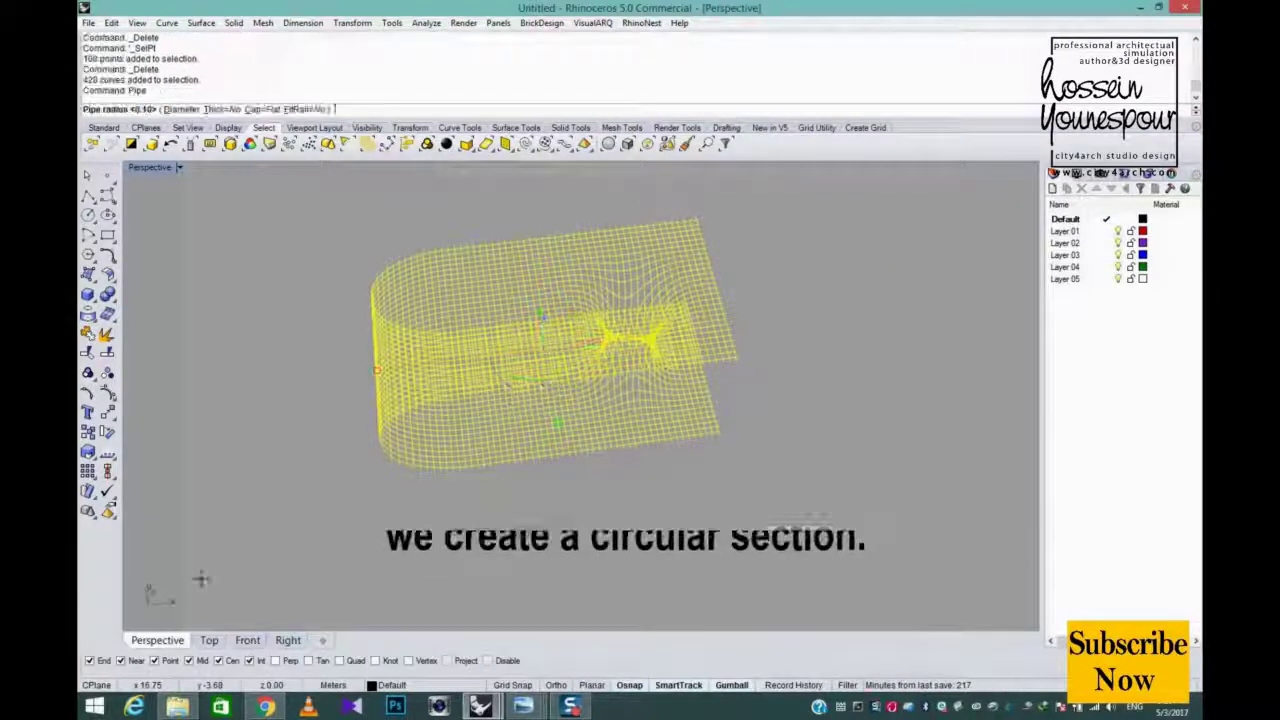
key(Return)
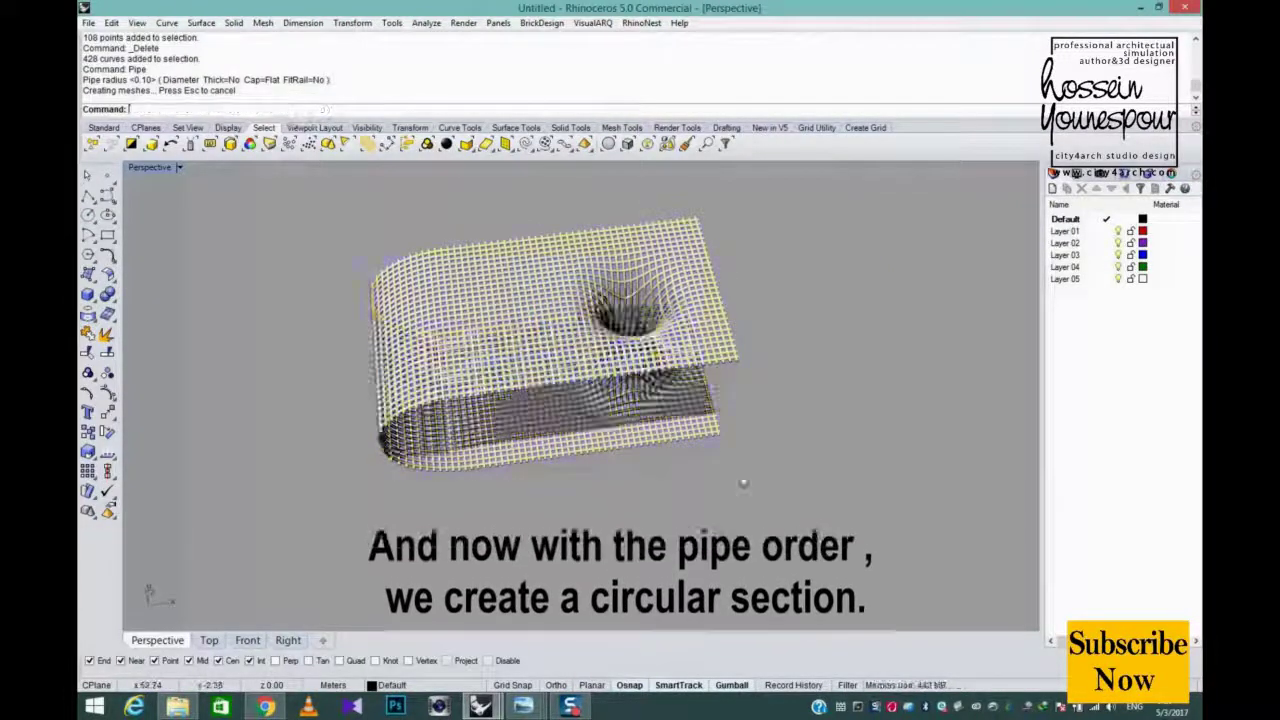
scroll(681, 386, up, 5)
right_drag(698, 398, 541, 323)
scroll(610, 298, up, 4)
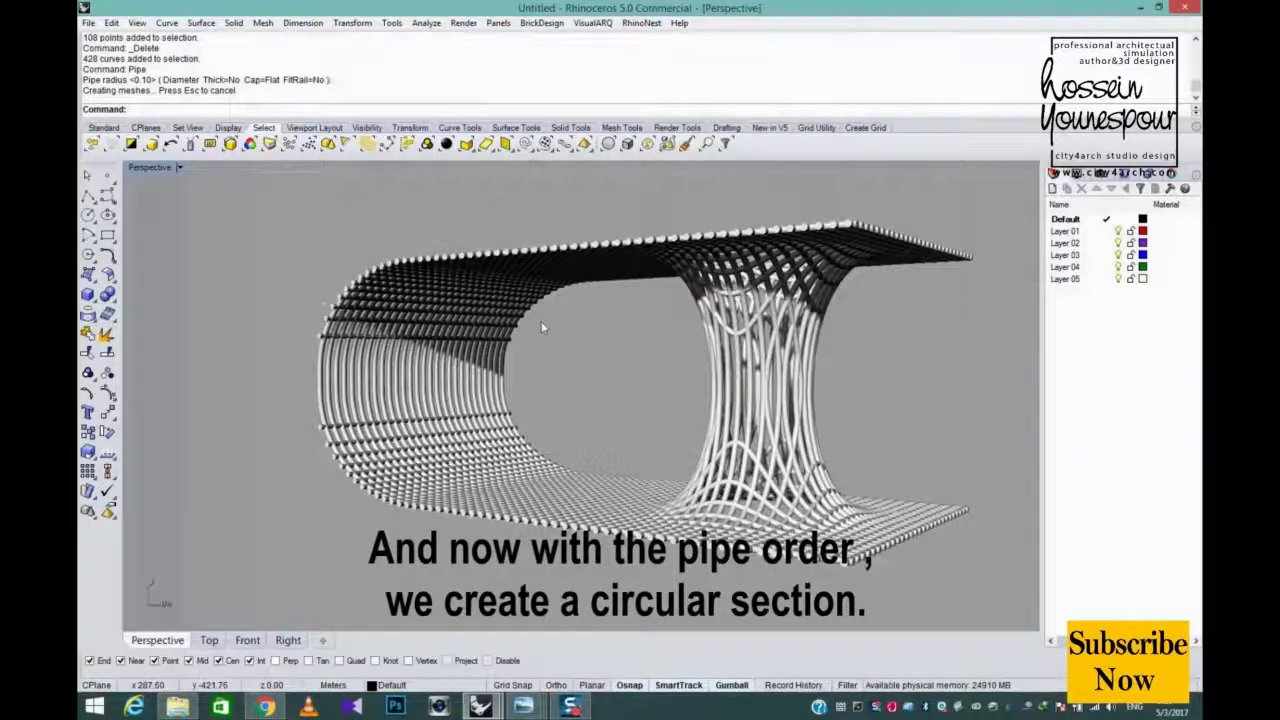
Unhide the previously modelled shape and view both piped structures together.
click(102, 129)
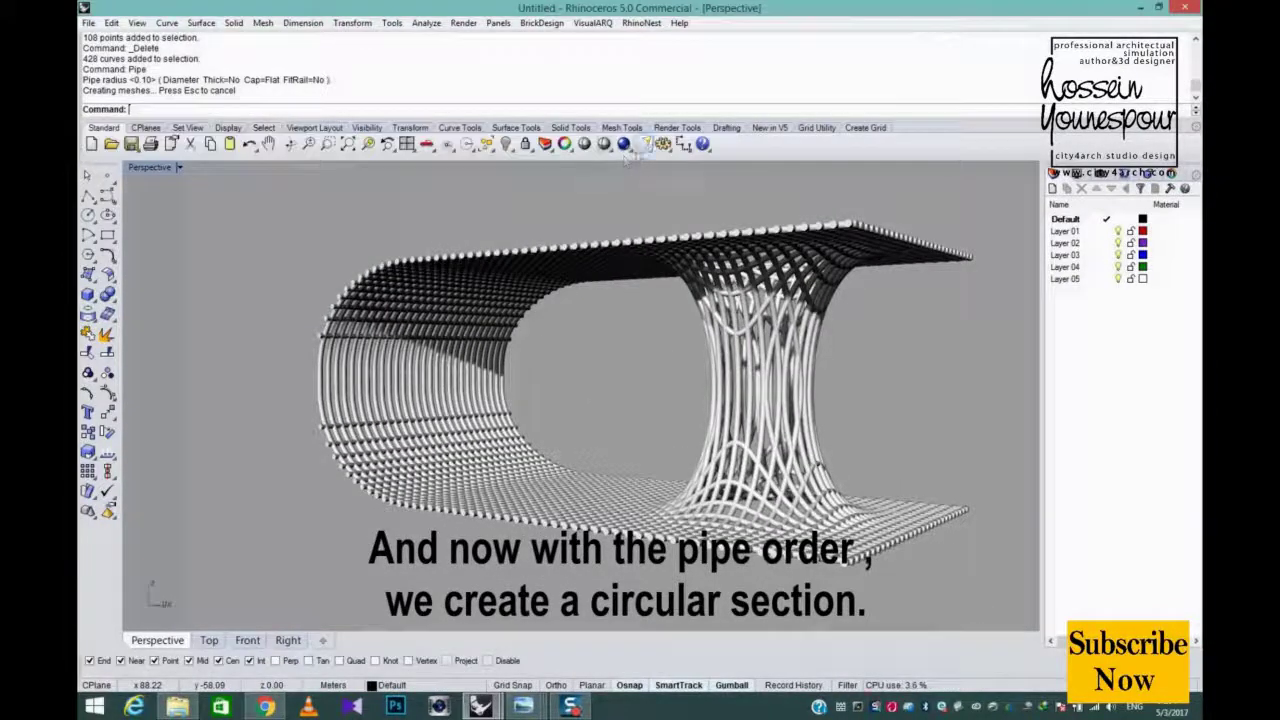
right_click(506, 145)
scroll(534, 250, down, 4)
right_drag(538, 277, 649, 318)
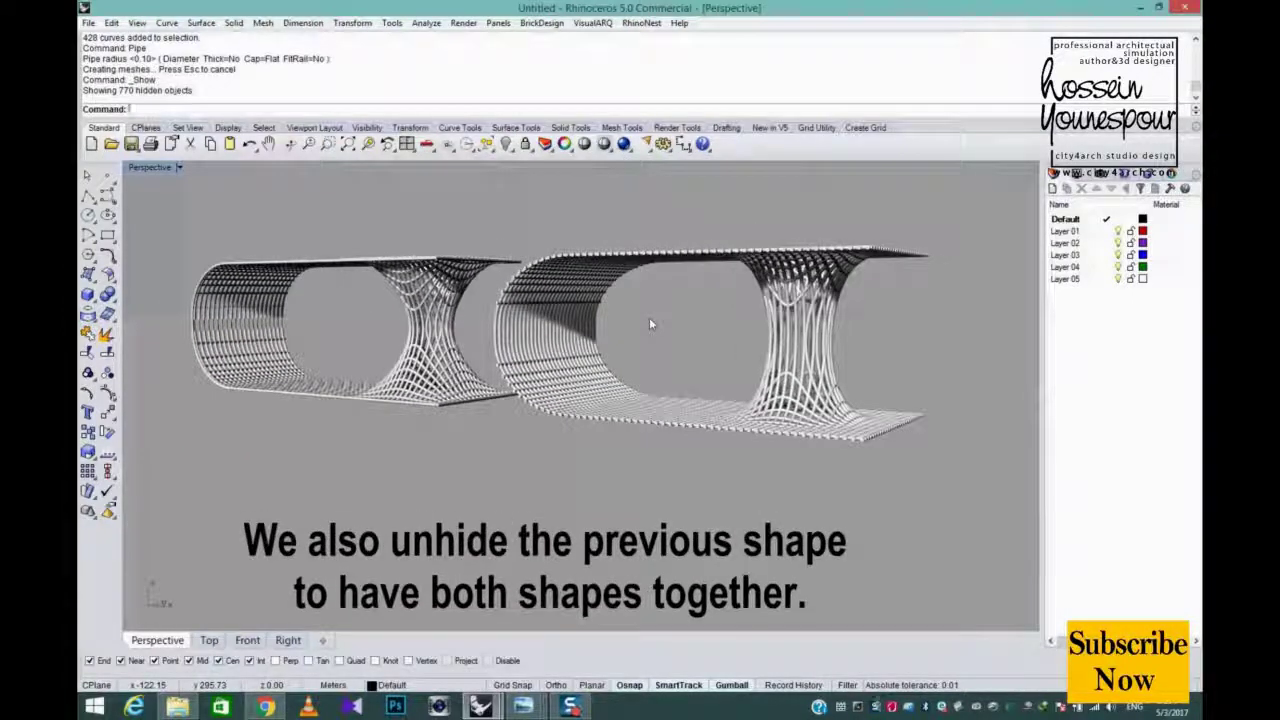